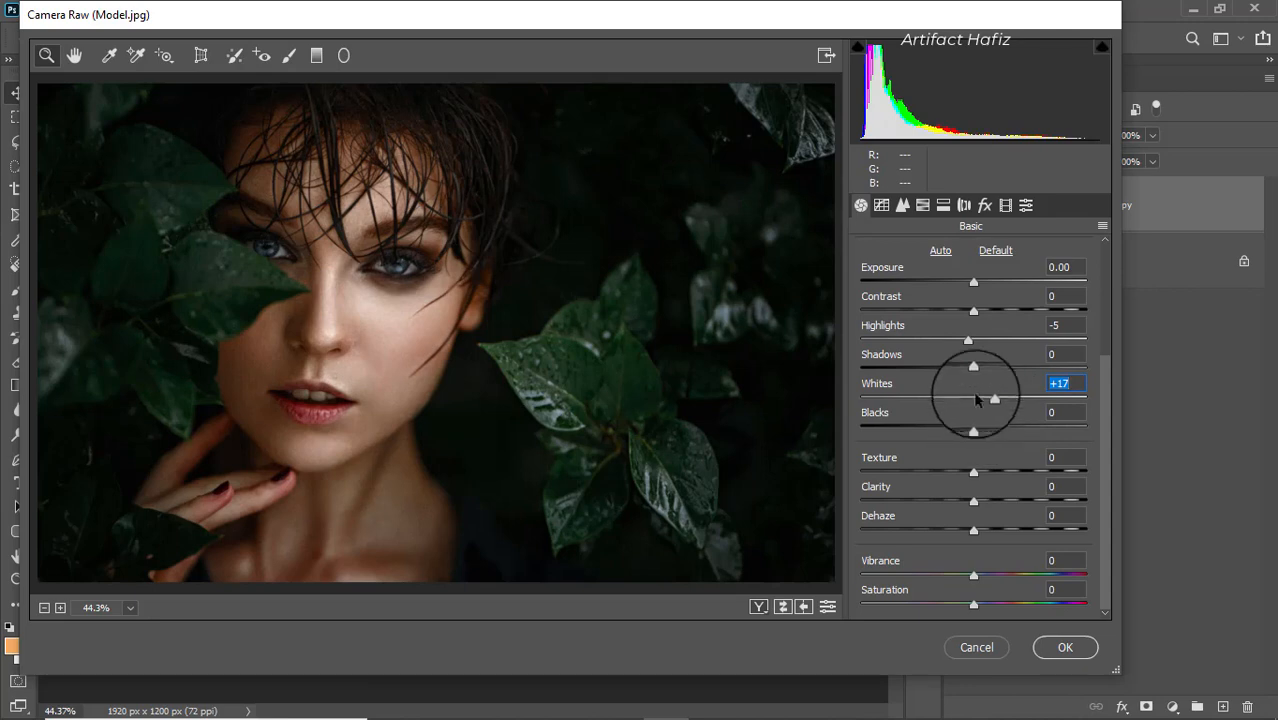
Step: Set the basic tone adjustments to Shadows +39, Blacks -3, Clarity +5 and Vibrance +3
left_click_drag(974, 369, 1018, 369)
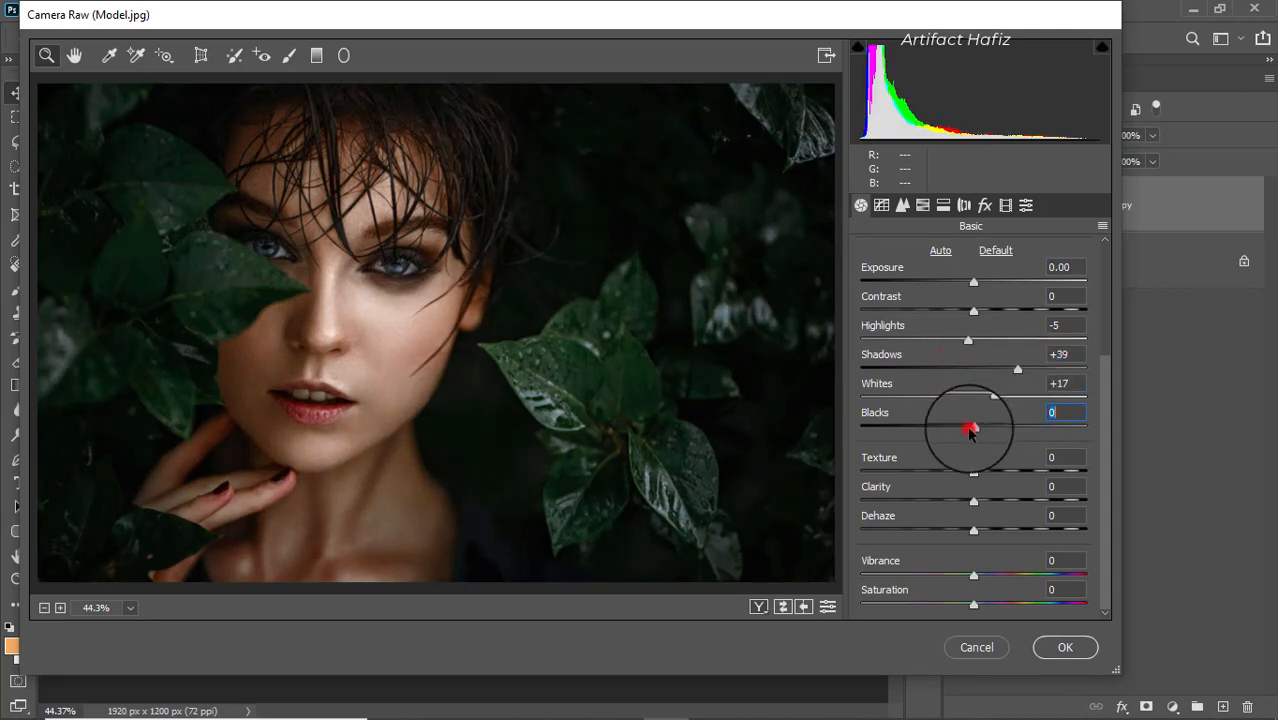
left_click_drag(969, 429, 963, 431)
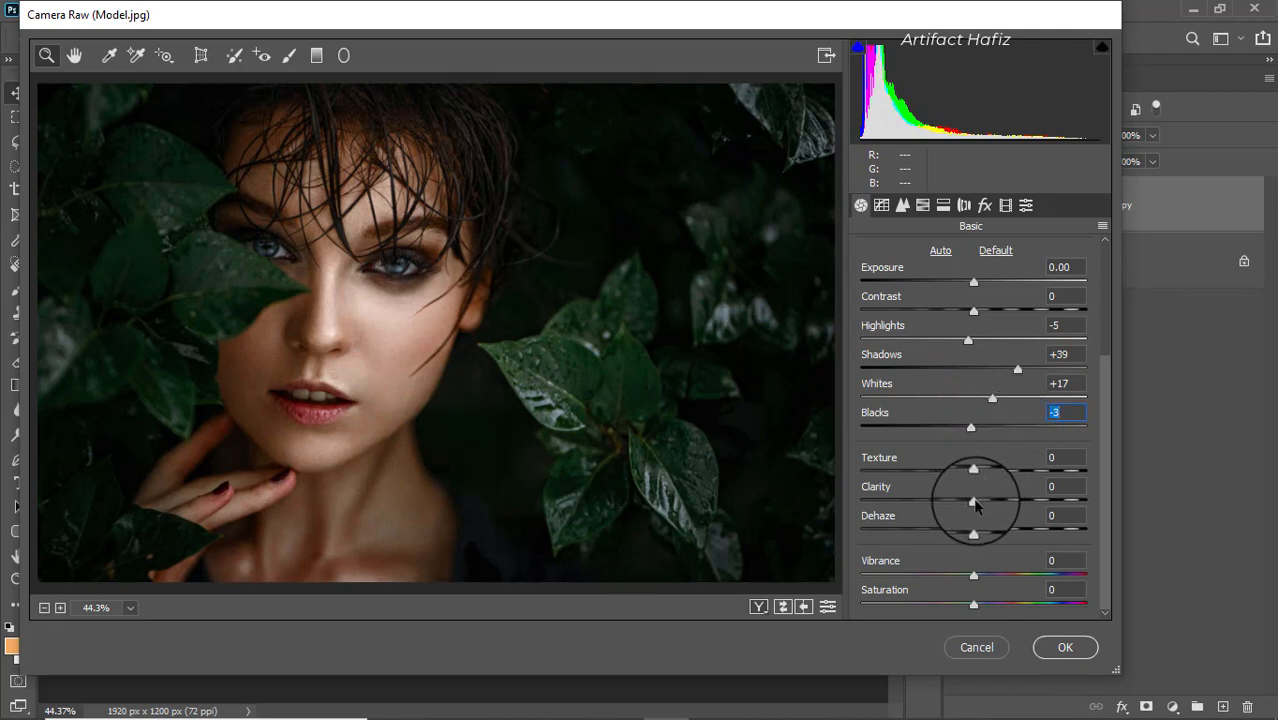
left_click_drag(973, 501, 986, 505)
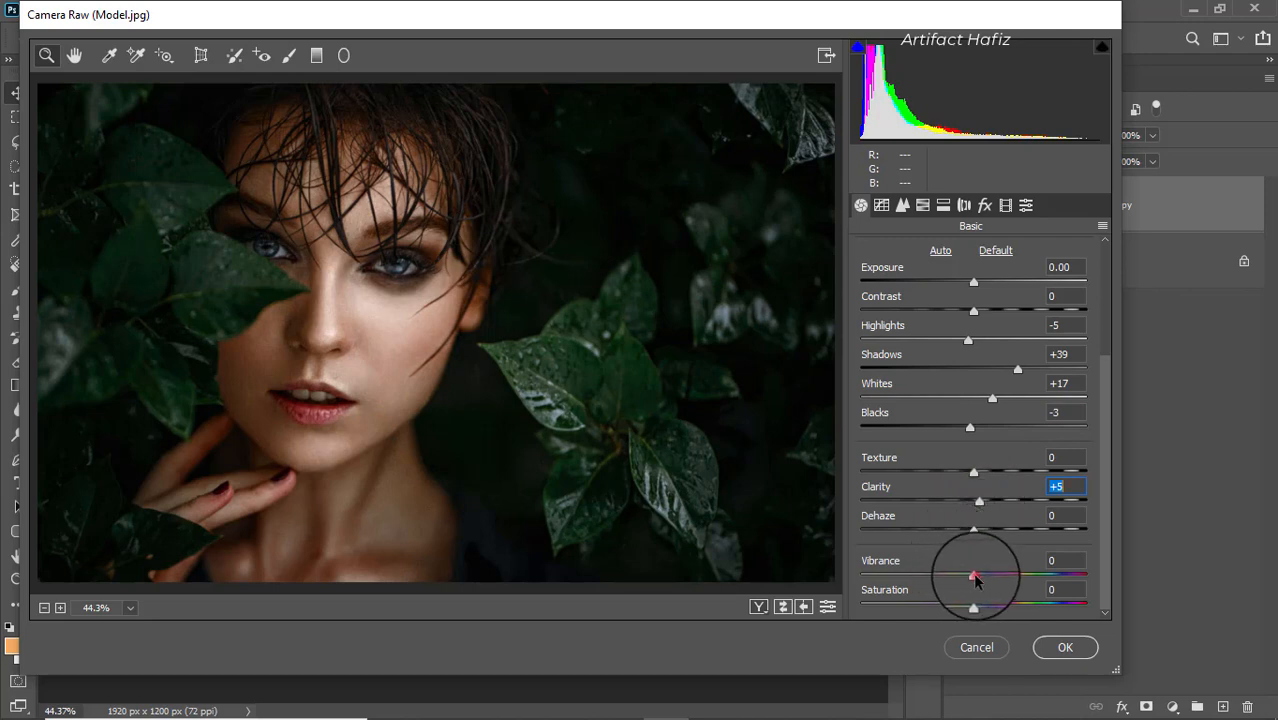
left_click_drag(975, 578, 977, 577)
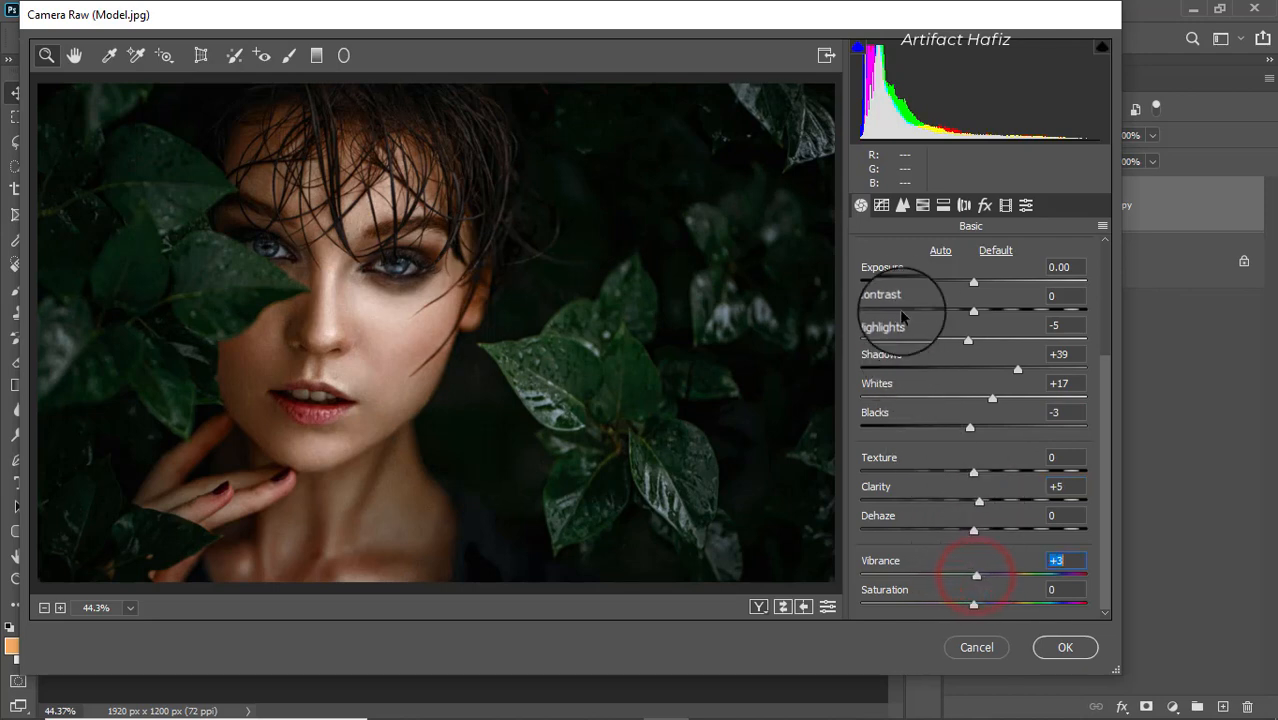
Step: Shape the RGB point curve by lifting the black point to output 9 and adding points at about 62/62 and 193/197
left_click(881, 205)
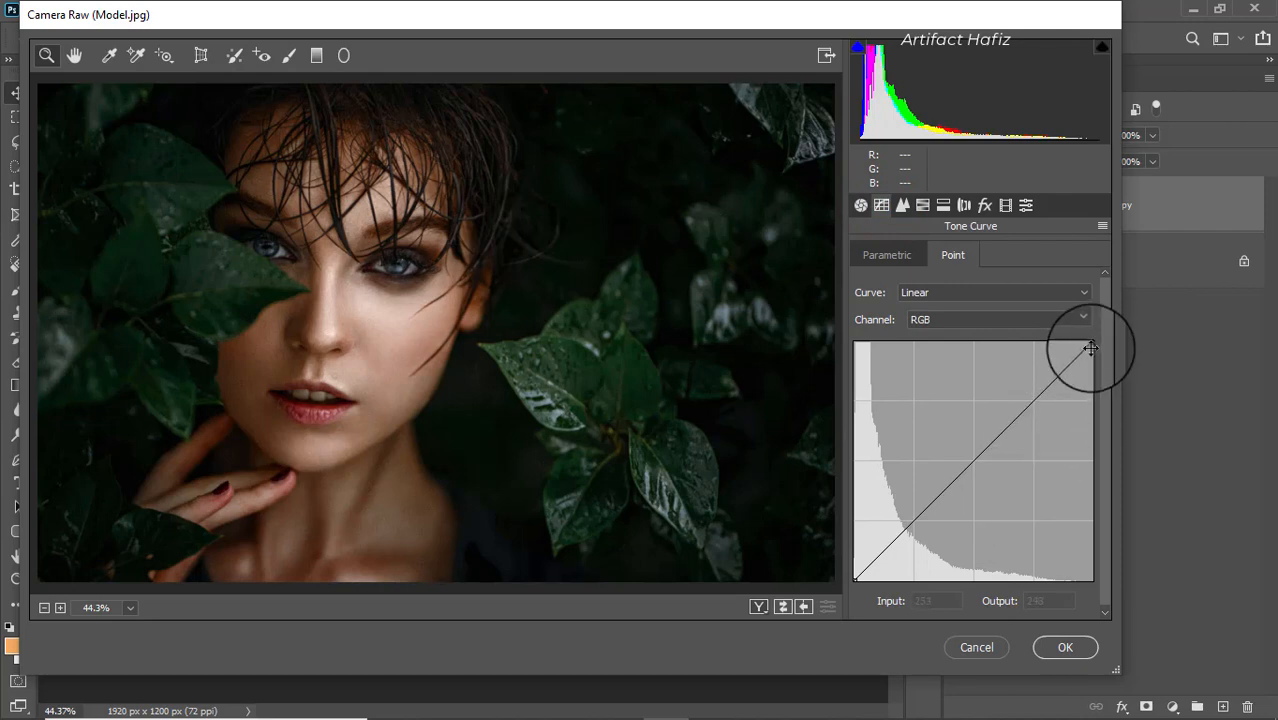
left_click_drag(852, 580, 852, 566)
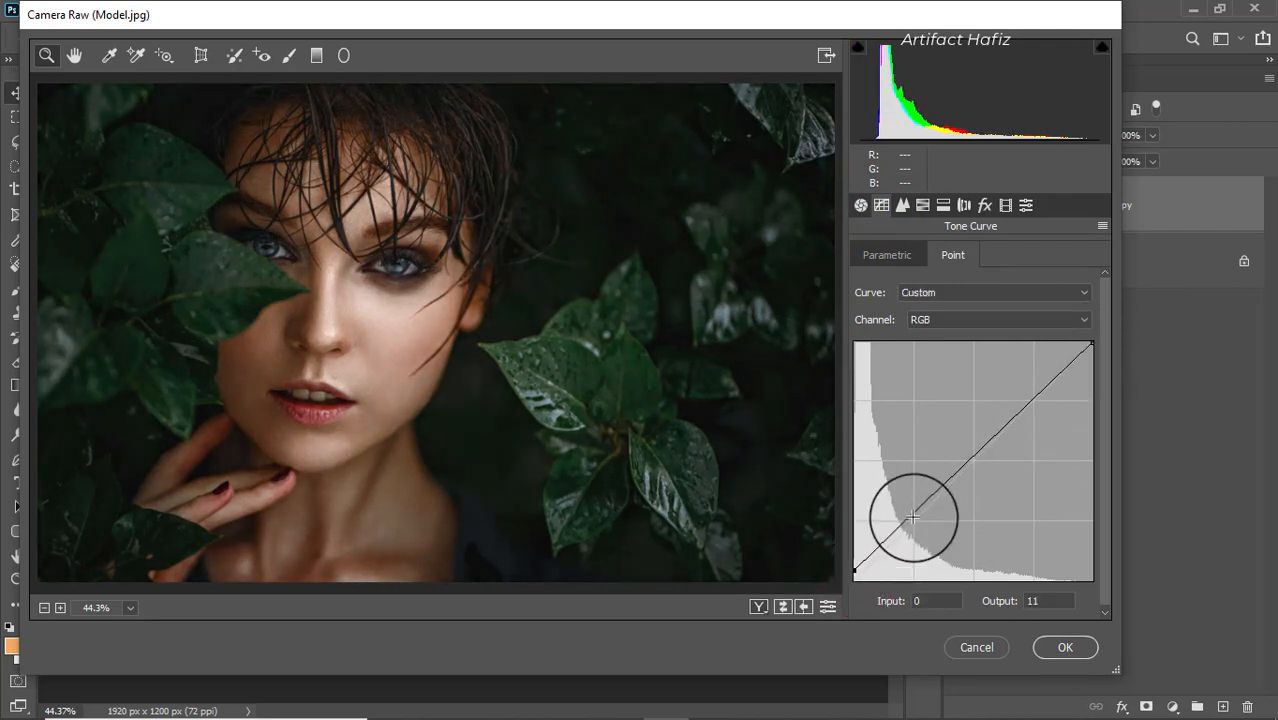
left_click_drag(910, 516, 911, 522)
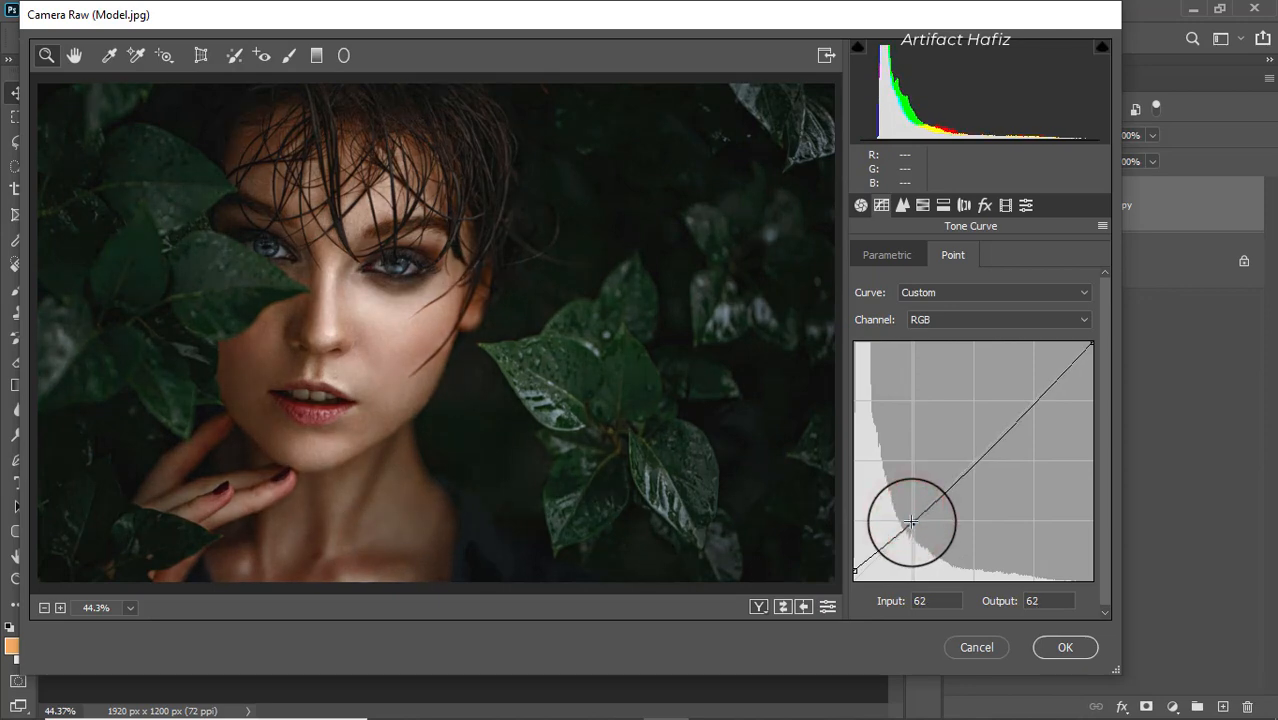
left_click_drag(976, 463, 1031, 393)
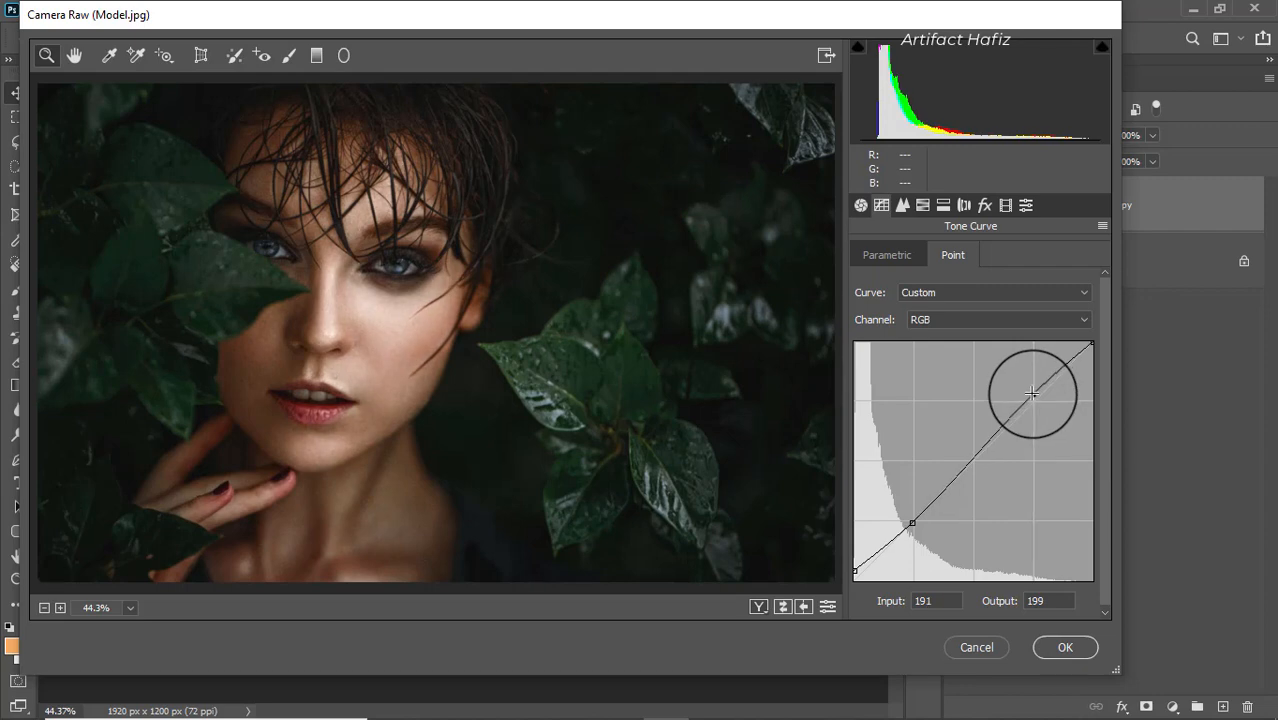
left_click_drag(1031, 393, 1034, 395)
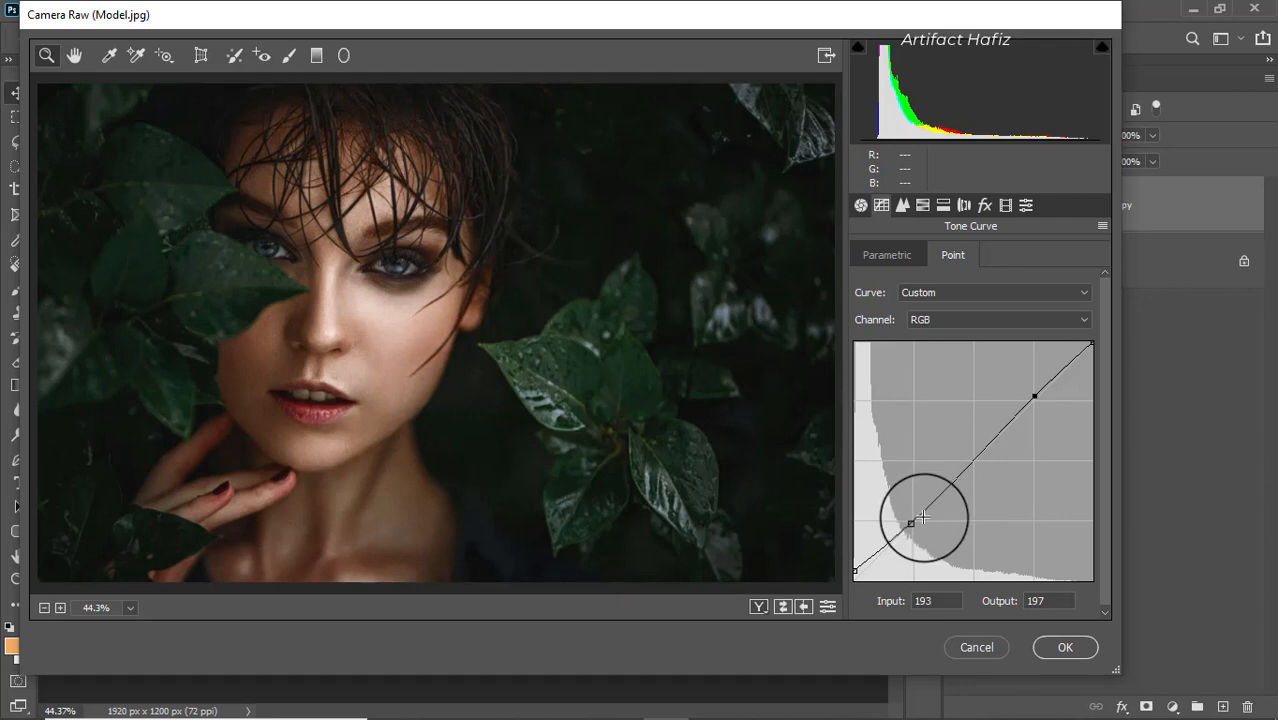
left_click(851, 570)
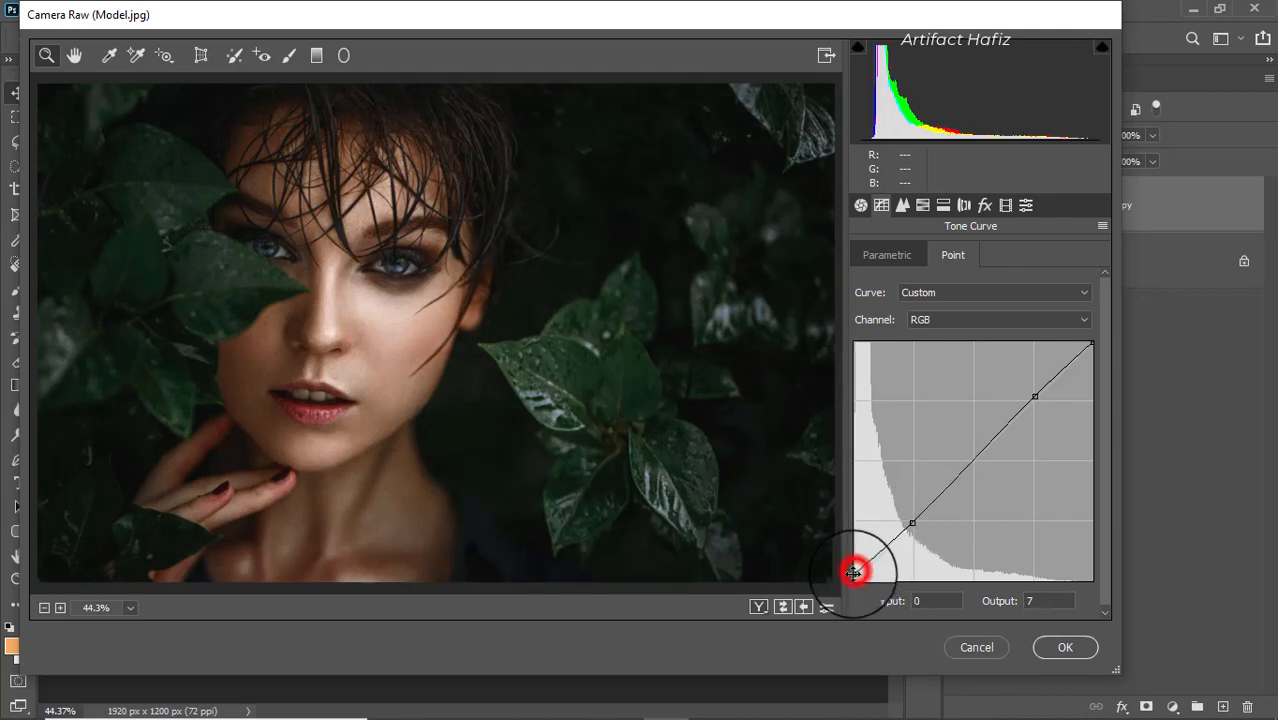
Step: Set the HSL saturation to Reds +13, Oranges -13, Yellows -8, Greens -26, Aquas +24 and Blues +23
left_click(946, 205)
left_click(920, 206)
left_click(920, 256)
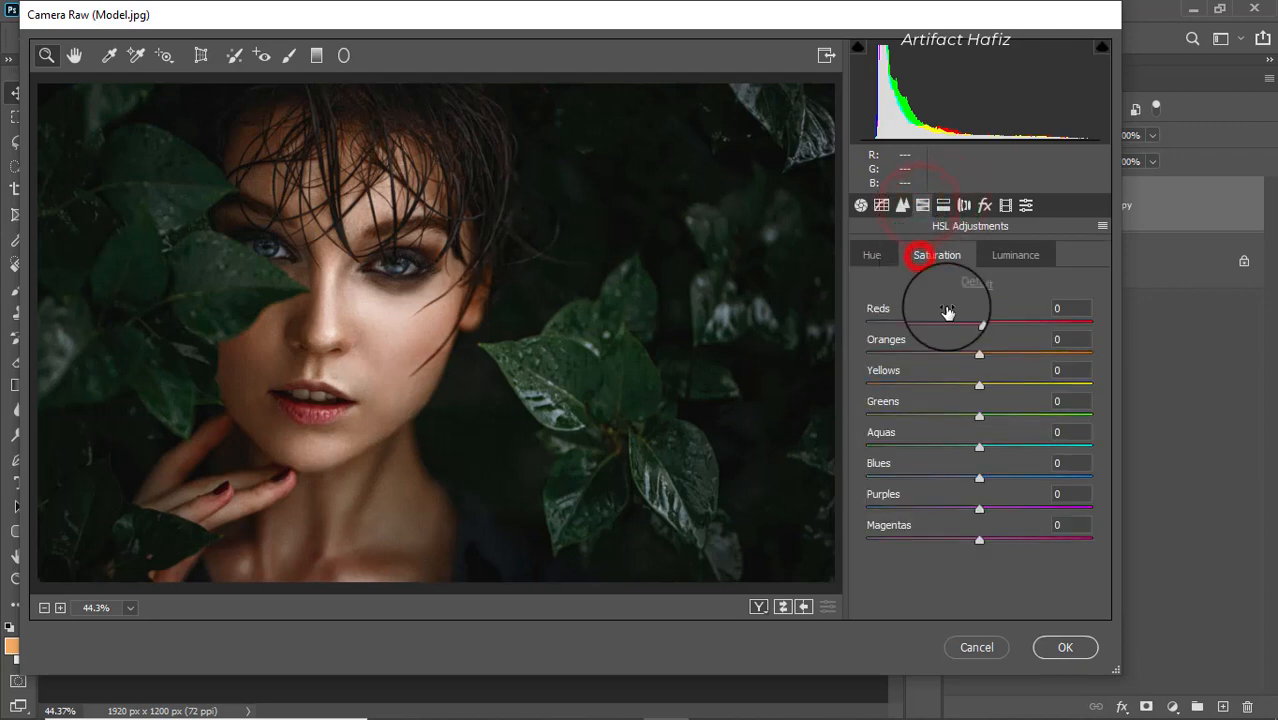
left_click_drag(979, 356, 993, 322)
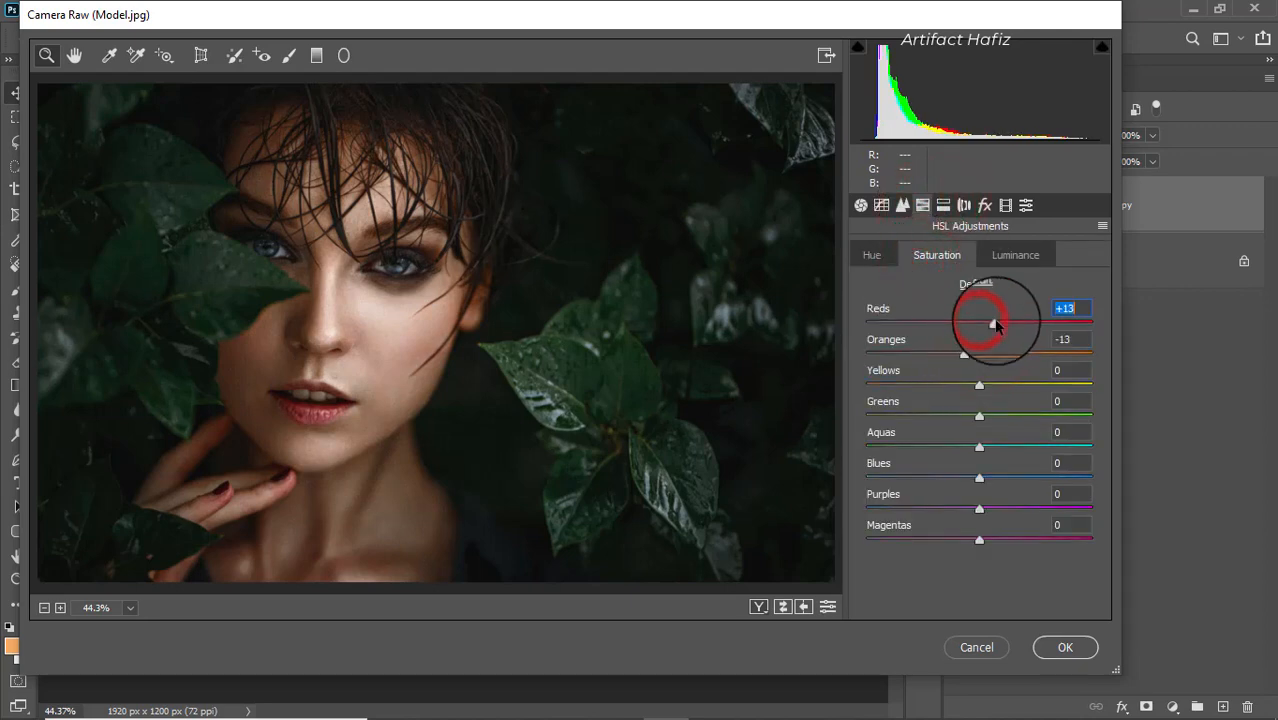
left_click_drag(959, 393, 938, 428)
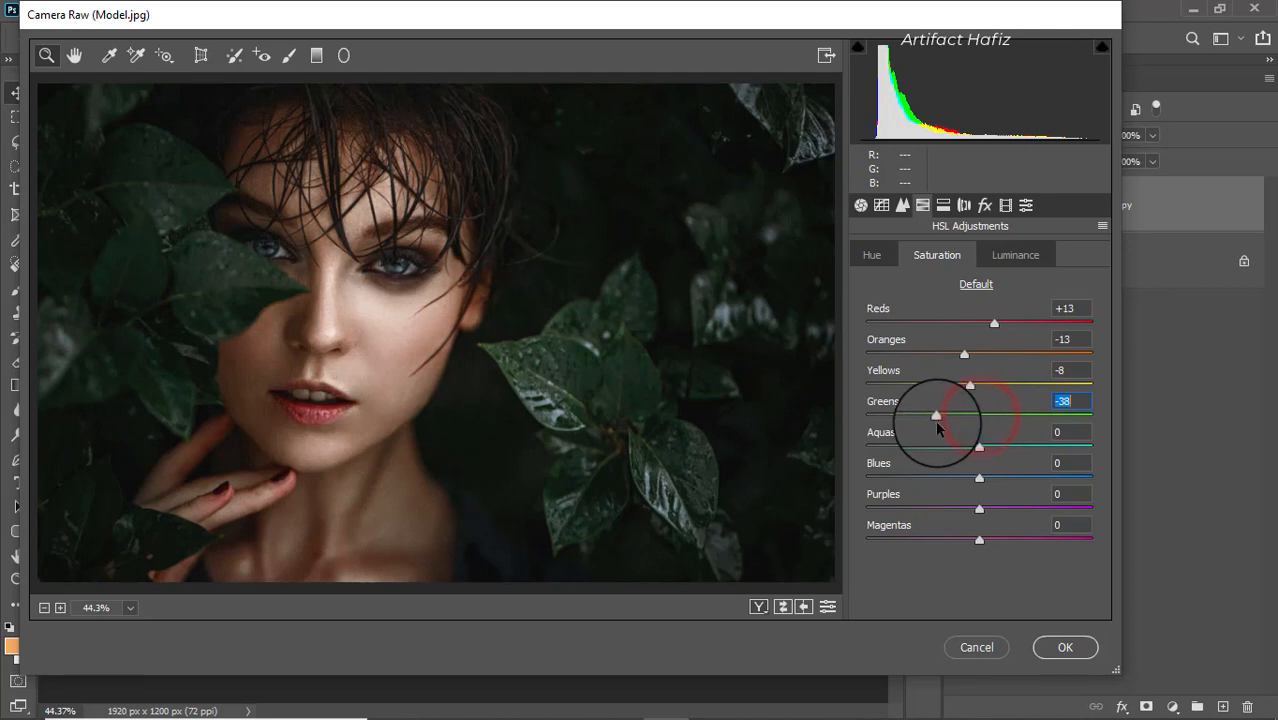
left_click(949, 423)
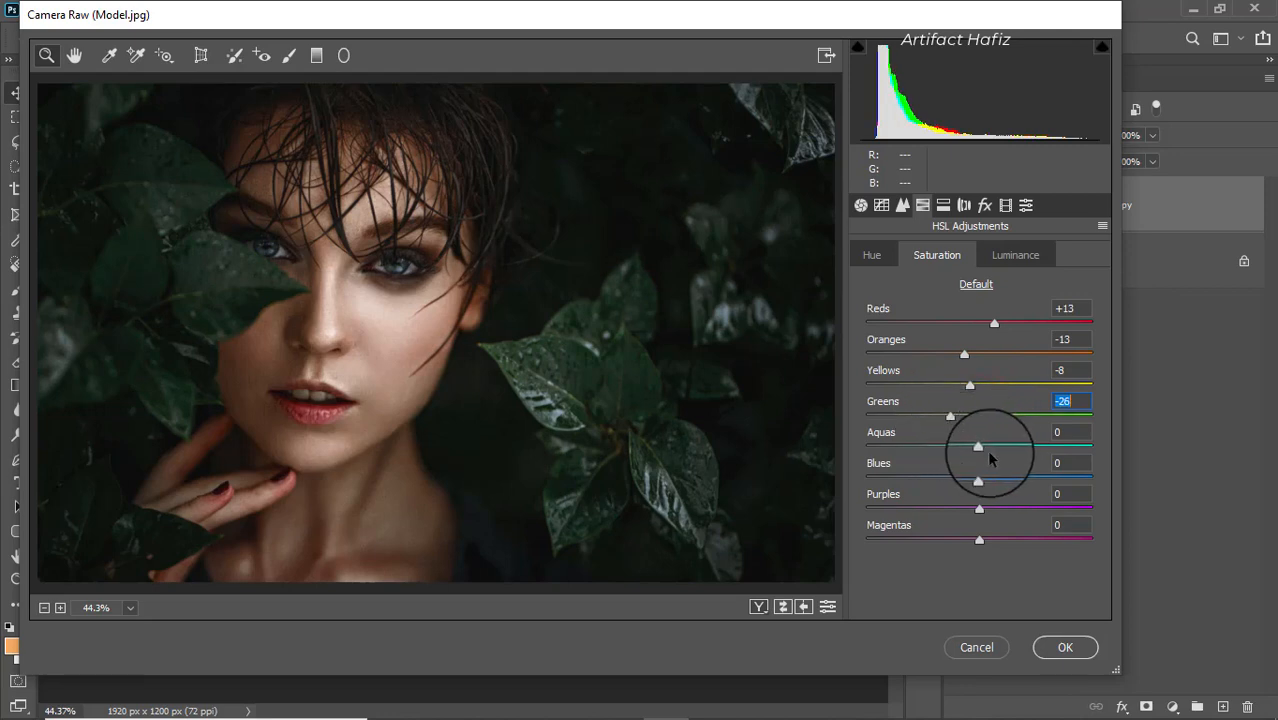
left_click(978, 448)
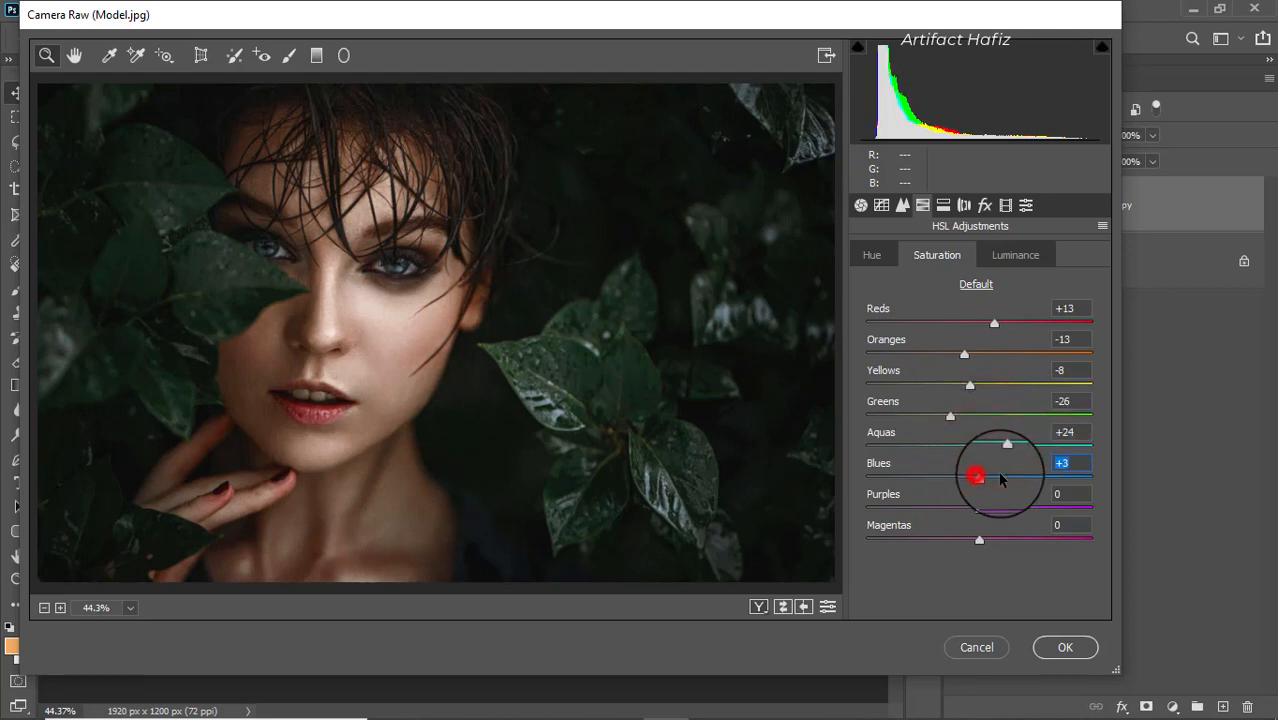
Step: Set the HSL luminance to Reds +11, Oranges +10, Greens +36 and Aquas +18
left_click(1001, 251)
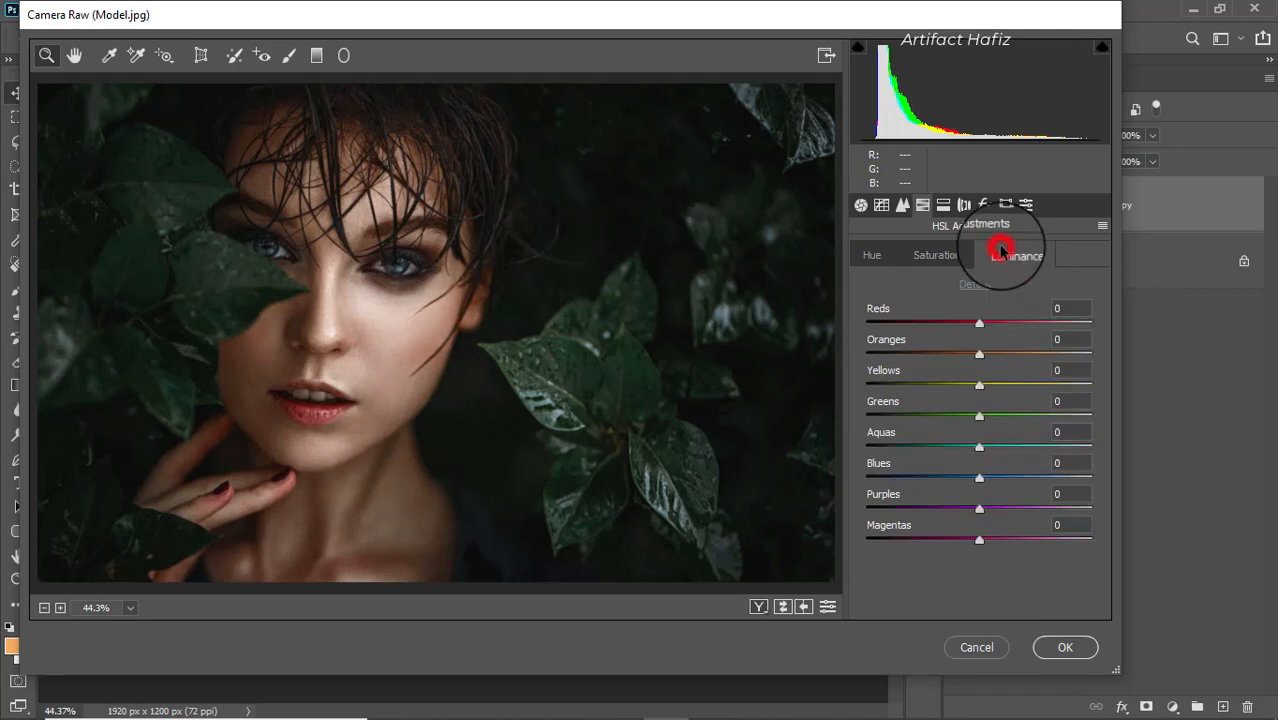
left_click_drag(979, 417, 998, 449)
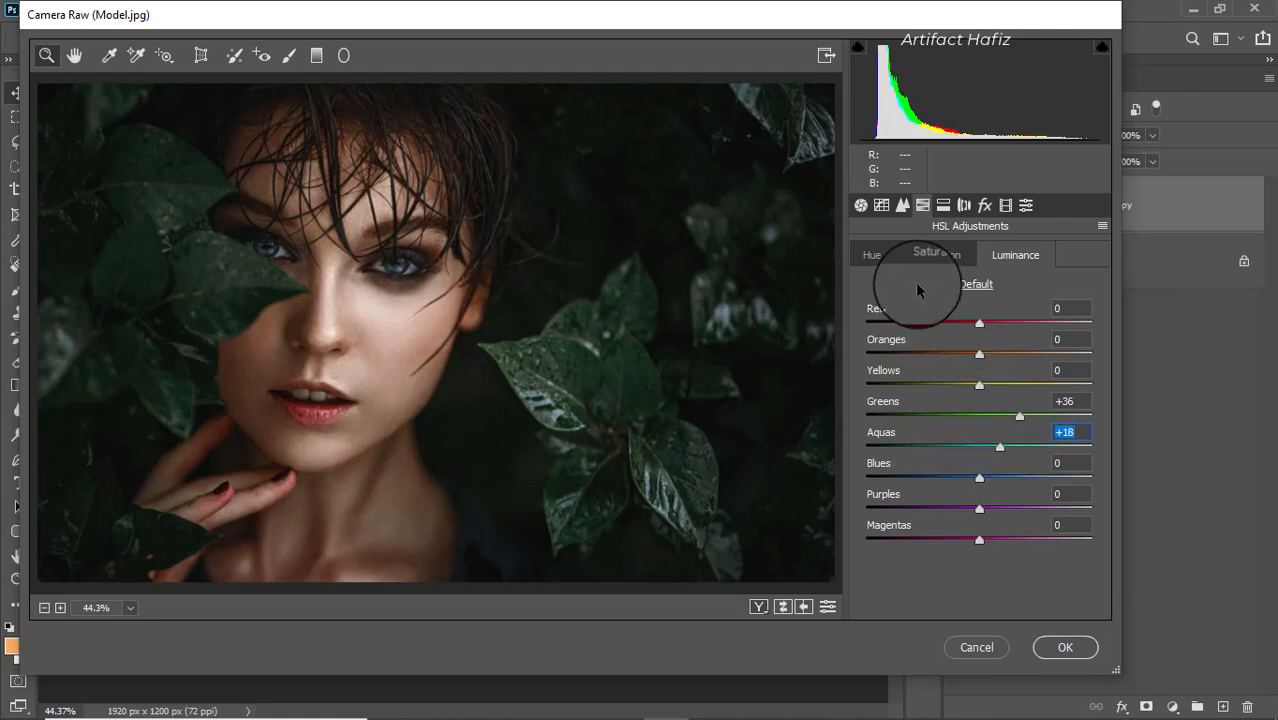
left_click_drag(980, 358, 991, 319)
left_click(995, 353)
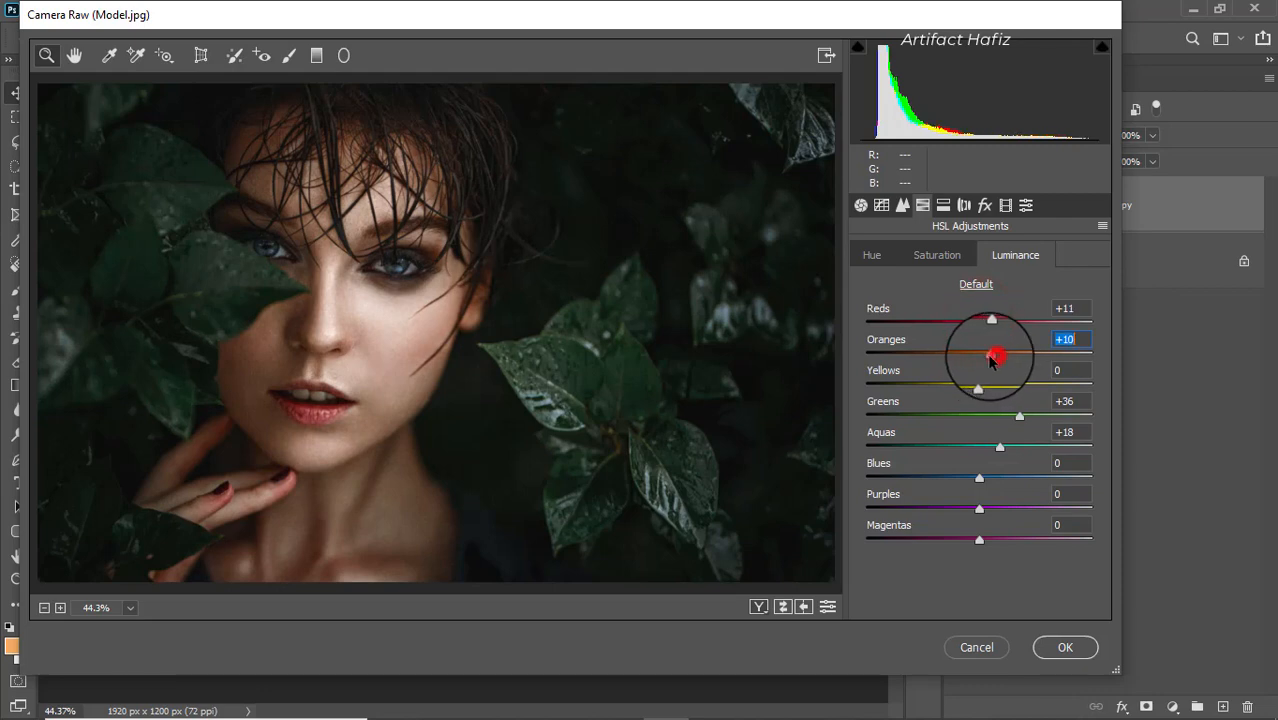
Step: Set the HSL hue to Yellows +11, Greens +100, Aquas -32 and Blues -100
left_click(866, 254)
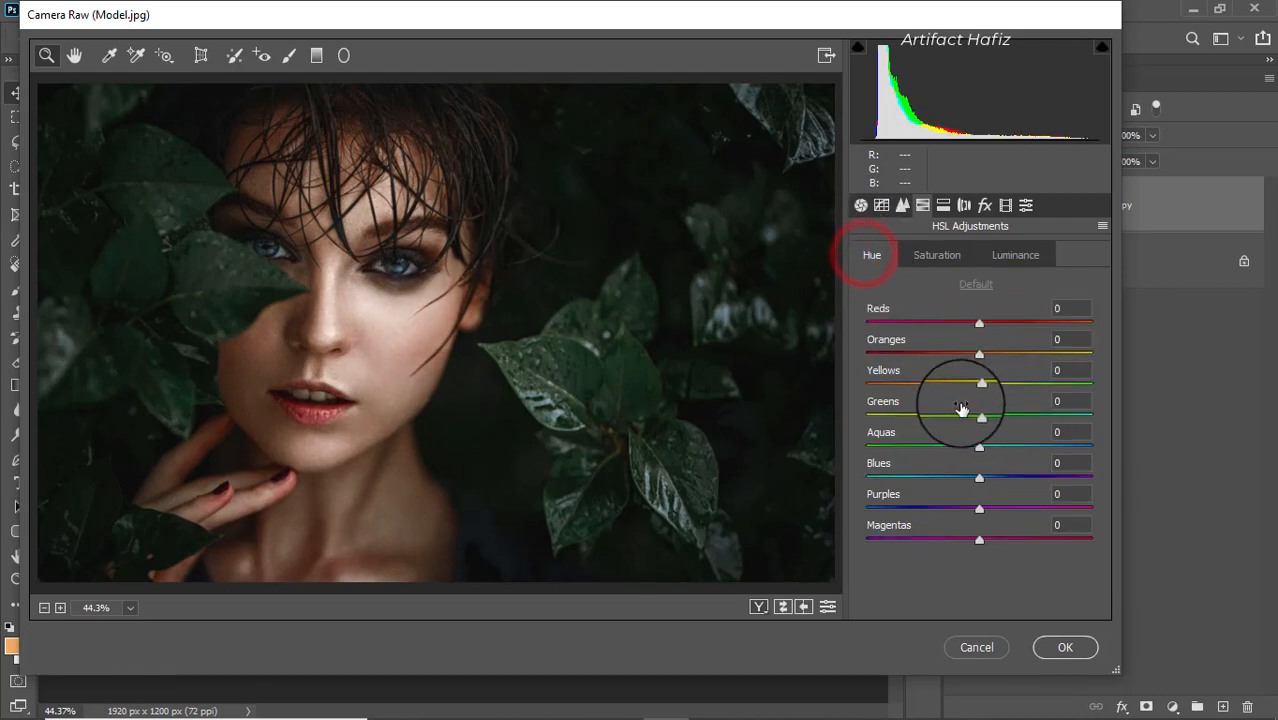
left_click_drag(979, 415, 1019, 415)
left_click_drag(1098, 407, 1122, 406)
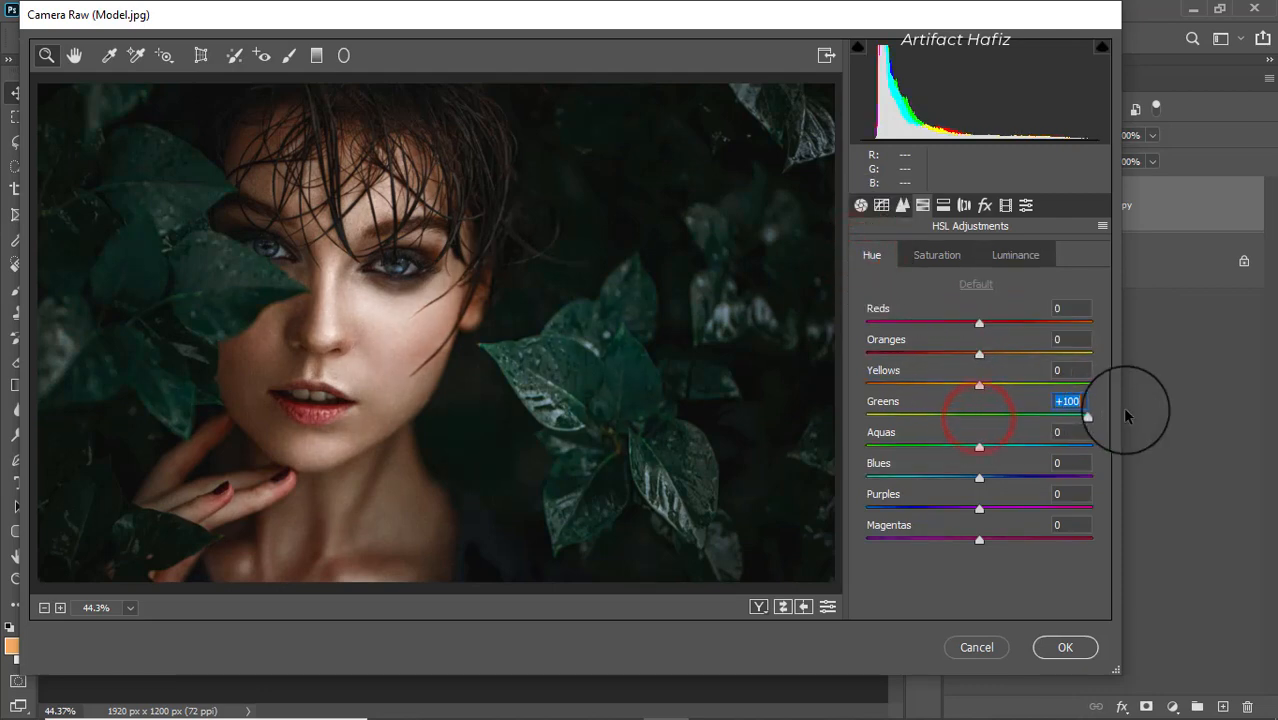
left_click_drag(979, 449, 858, 485)
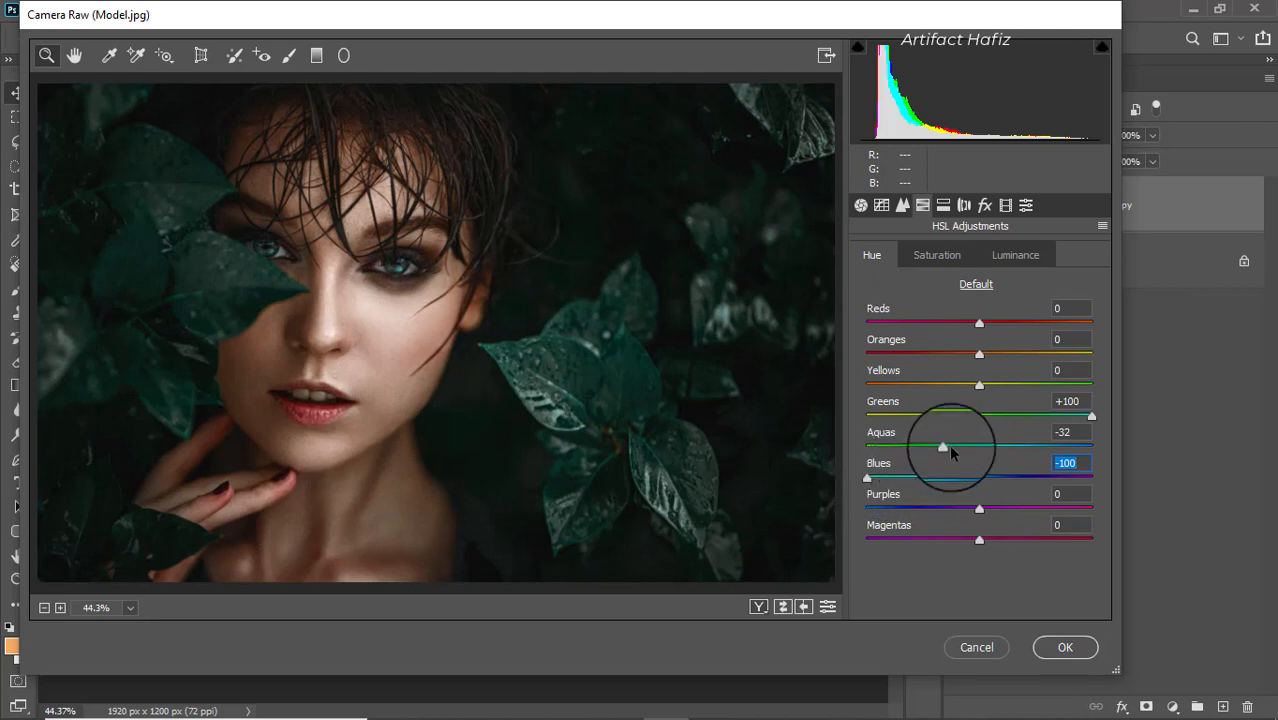
mouse_move(982, 388)
left_mouse_down()
mouse_move(1095, 382)
mouse_move(913, 384)
mouse_move(993, 372)
left_mouse_up()
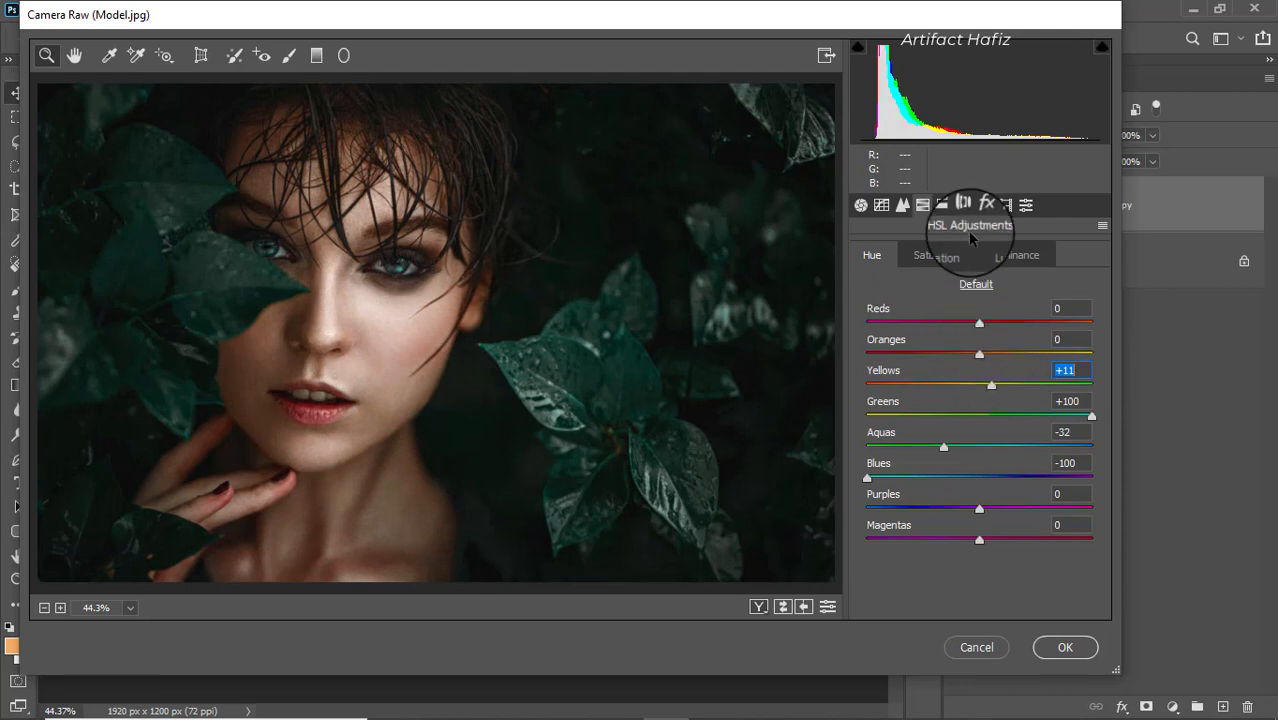
Step: Split-tone the photo with shadows at hue 197, saturation 9 and highlights at hue 71, saturation 17
left_click(943, 205)
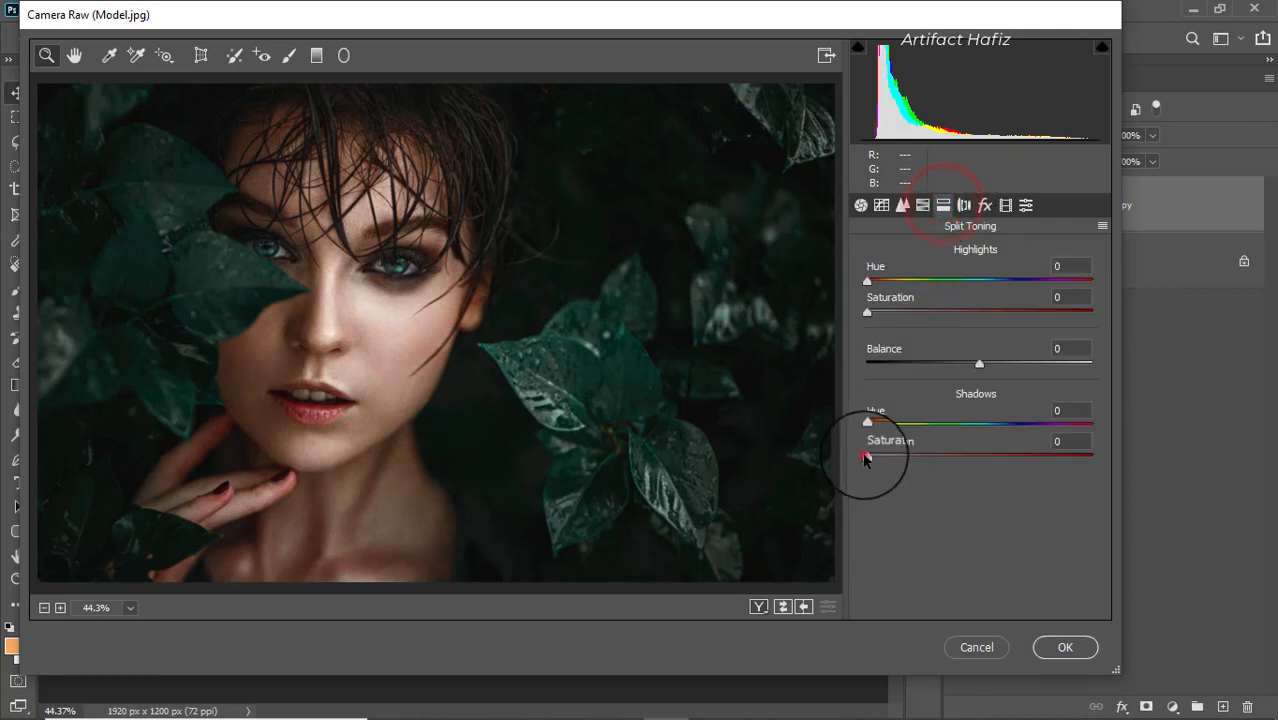
left_click_drag(868, 456, 1018, 456)
left_click_drag(872, 424, 990, 424)
double_click(1018, 456)
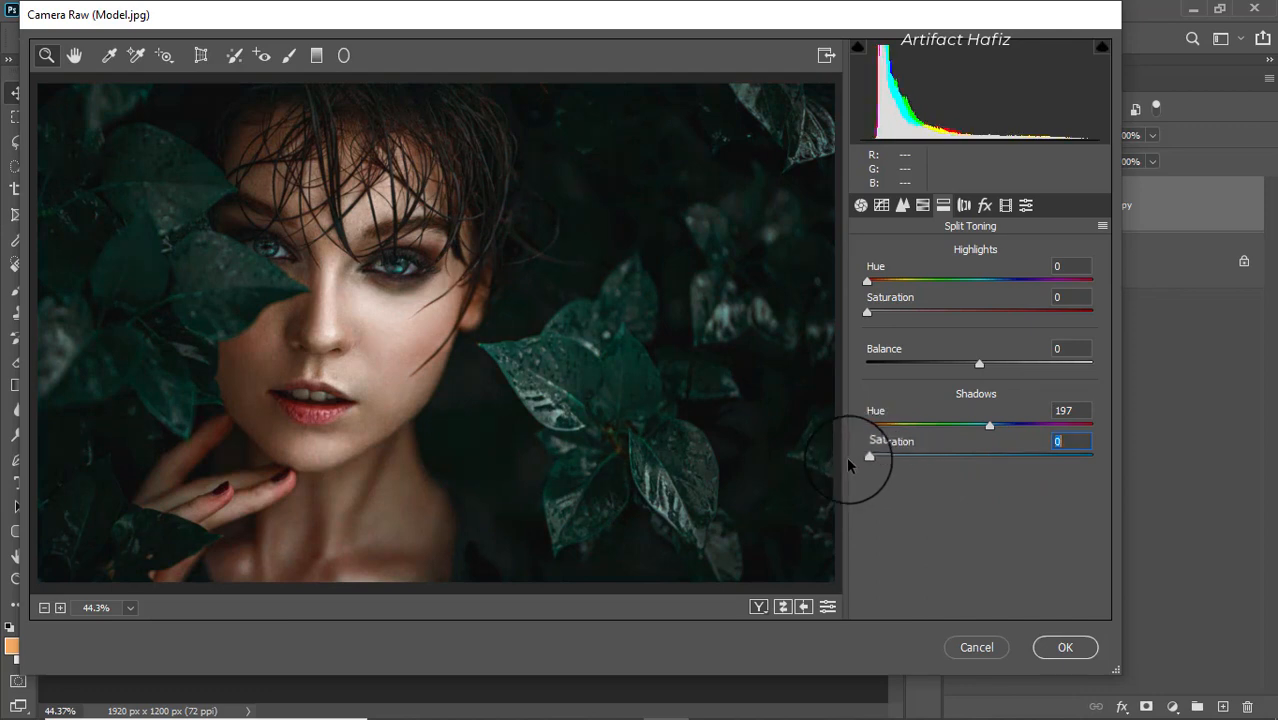
left_click_drag(883, 460, 889, 459)
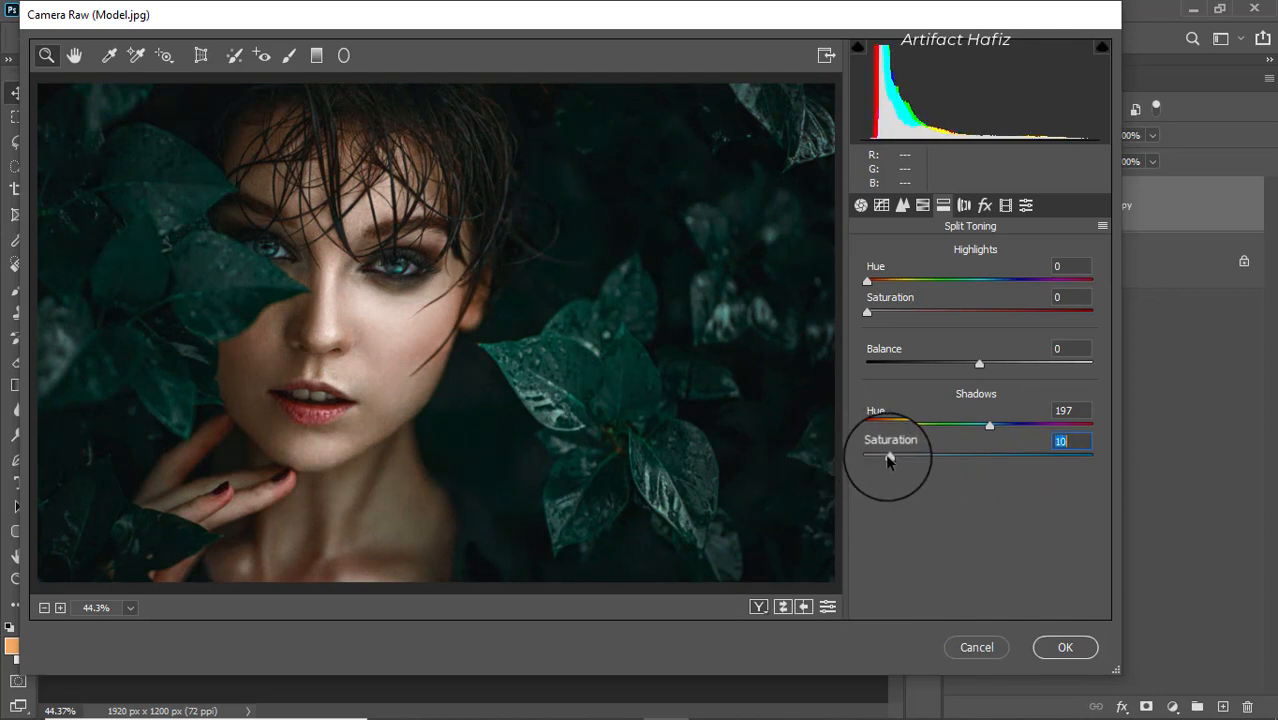
left_click_drag(867, 312, 967, 311)
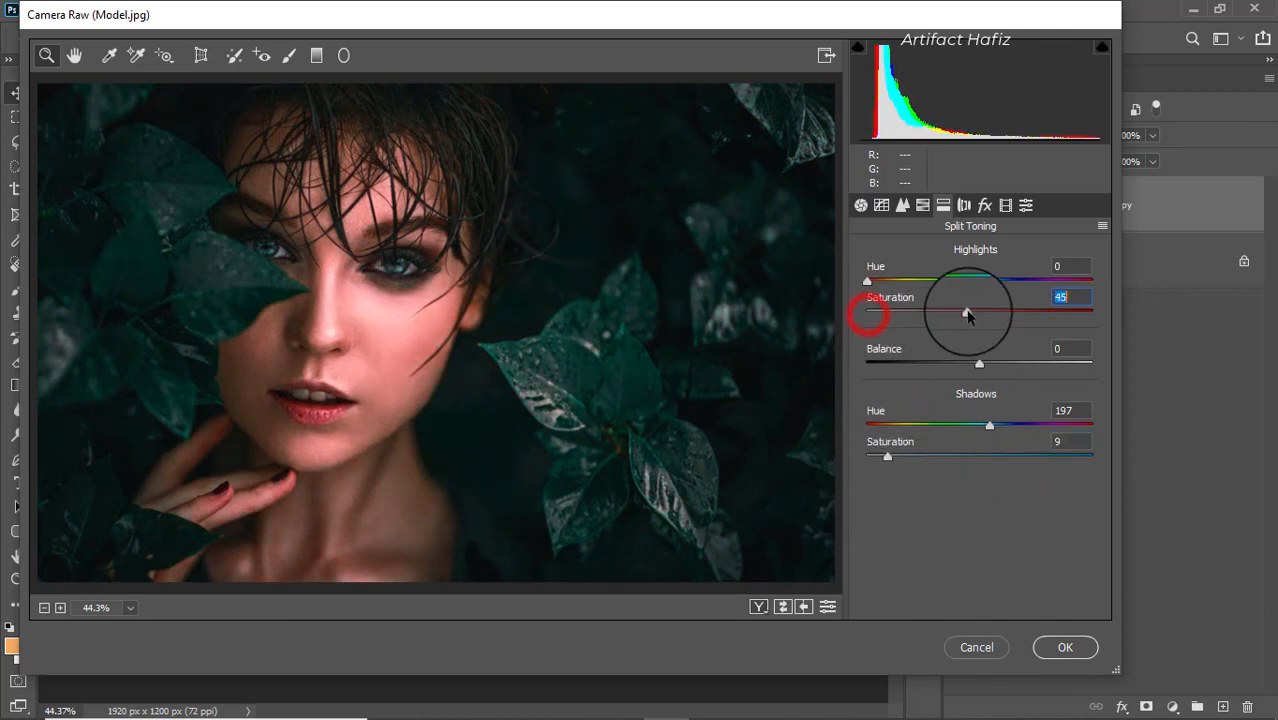
left_click_drag(871, 281, 905, 323)
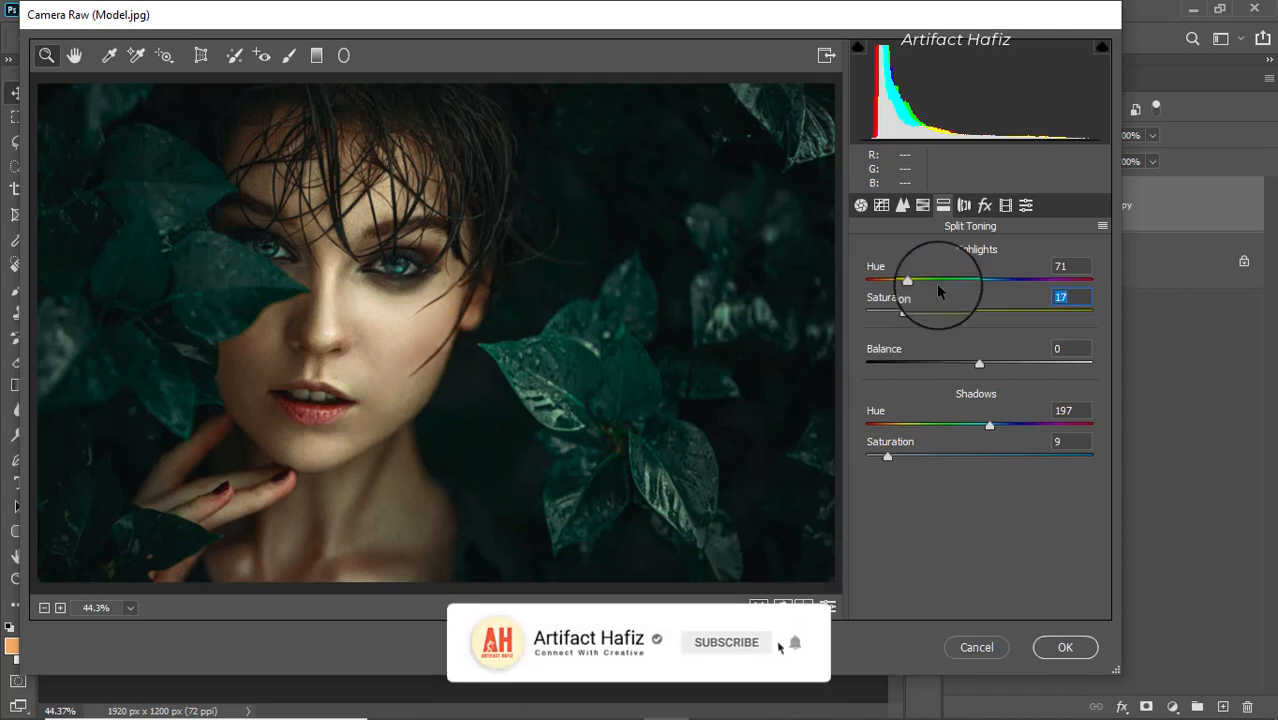
Step: Lower the HSL saturation of the Oranges to -24
left_click(922, 205)
left_click(938, 253)
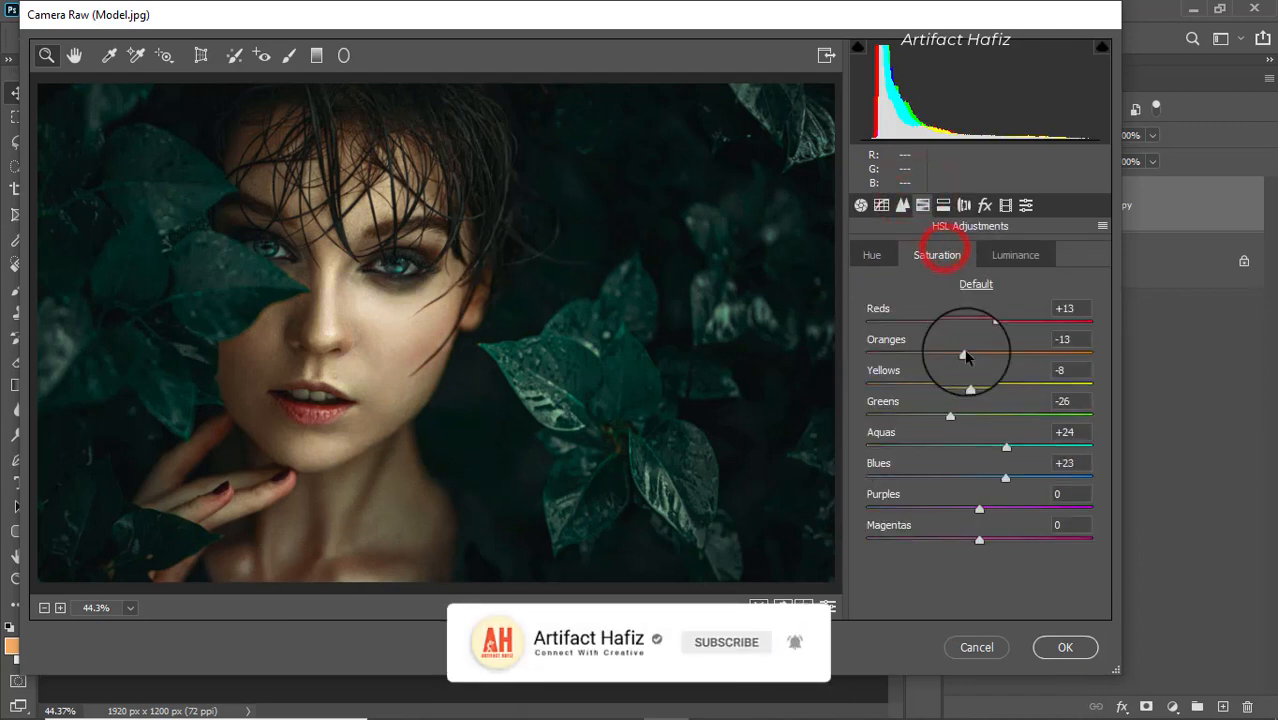
mouse_move(962, 354)
left_mouse_down()
mouse_move(918, 362)
mouse_move(940, 362)
left_mouse_up()
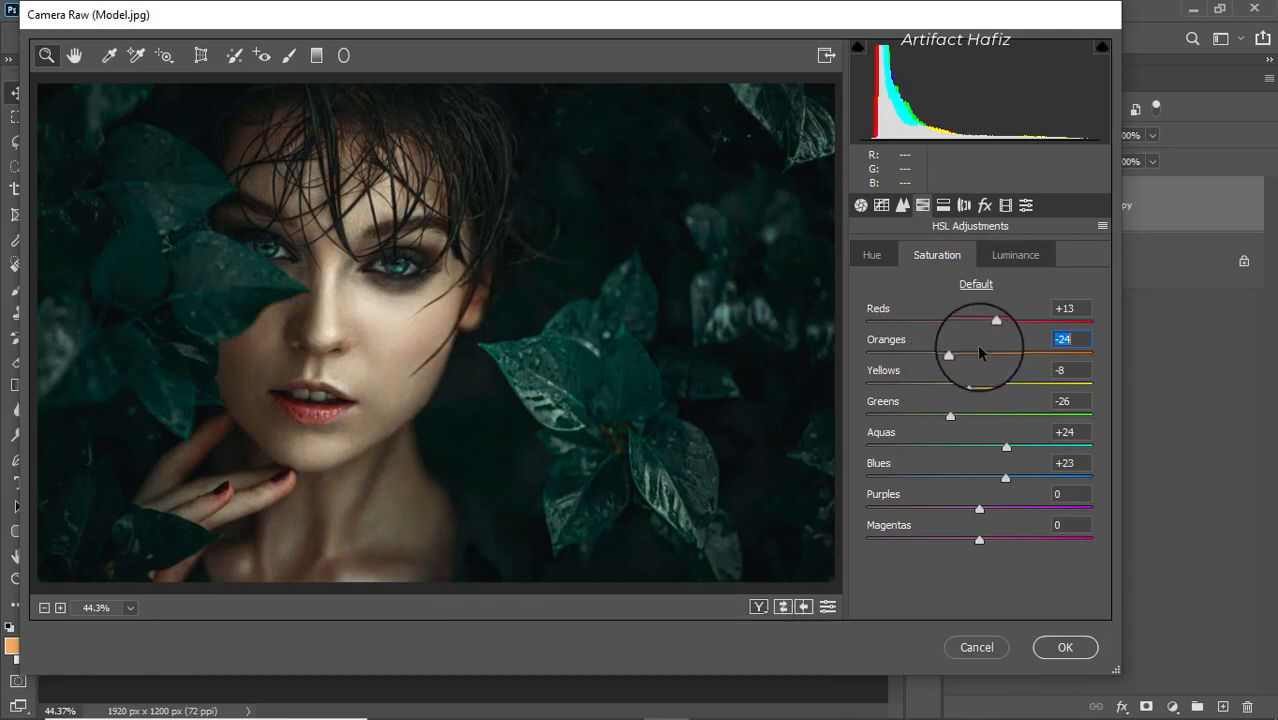
Step: Shape the Blue channel point curve by lifting the black point to output 6 and adding points at about 61/62 and 191/195
left_click(881, 205)
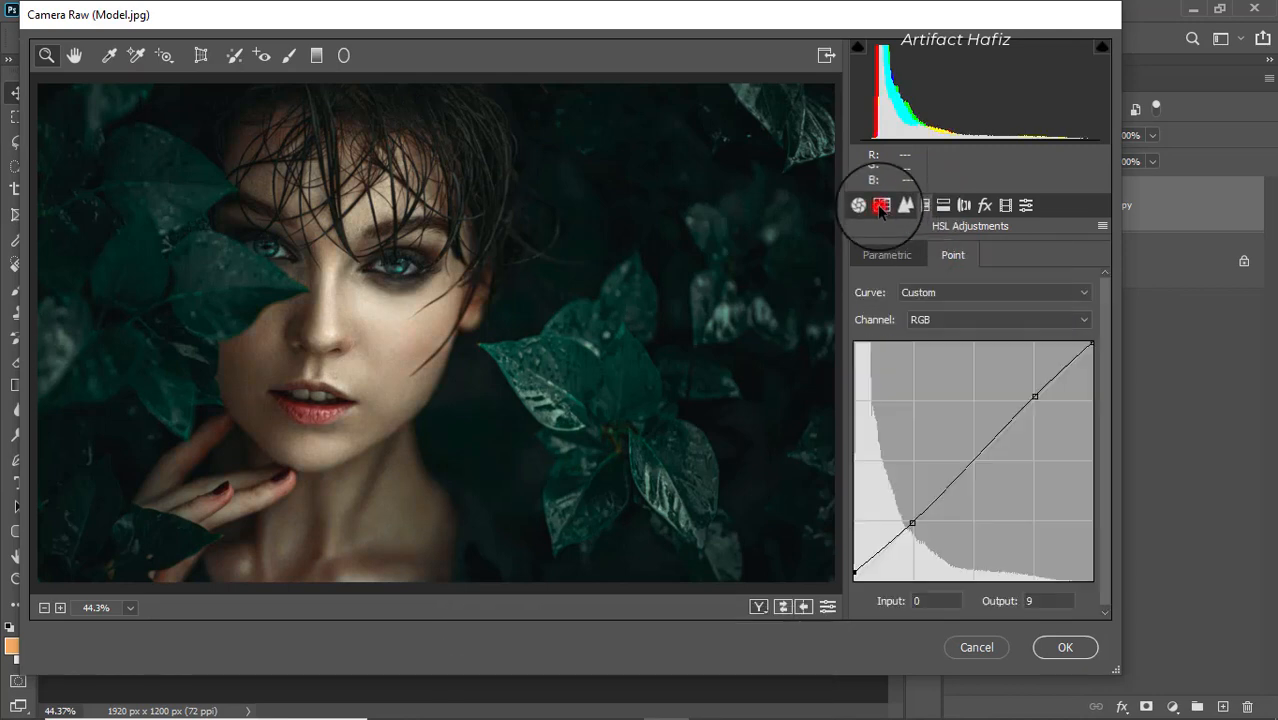
left_click(918, 320)
left_click(916, 380)
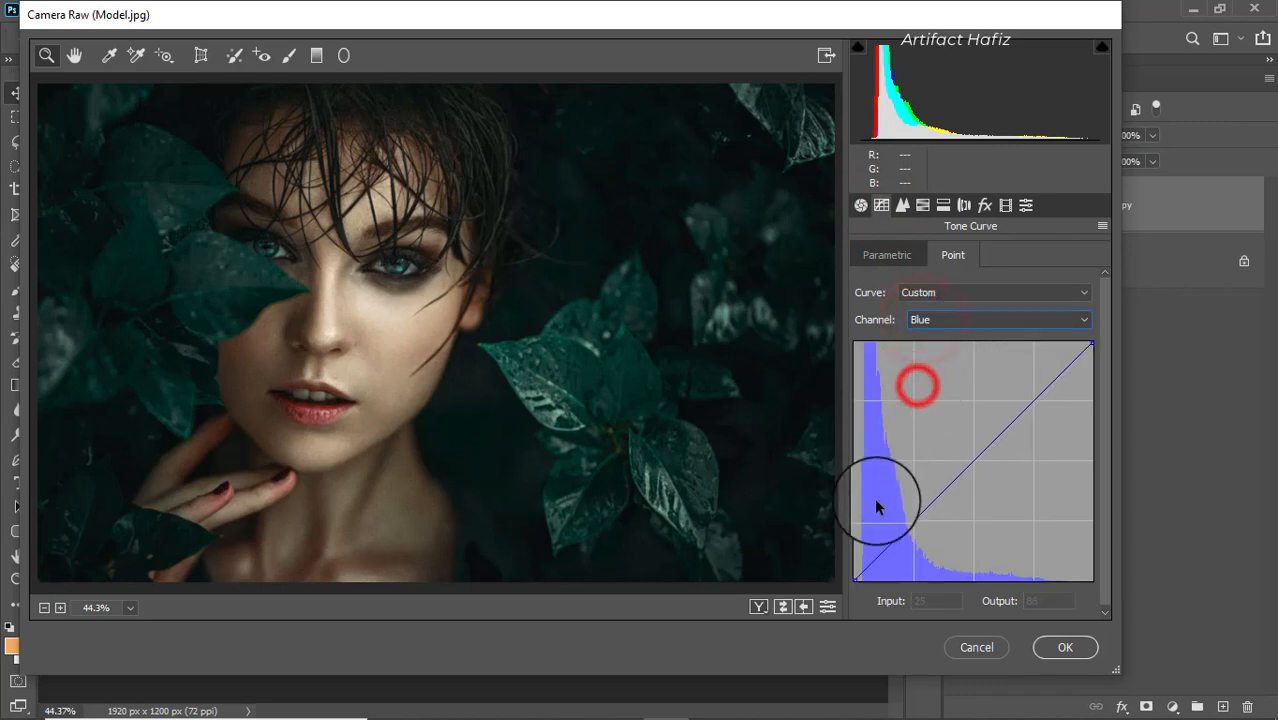
left_click_drag(855, 579, 848, 575)
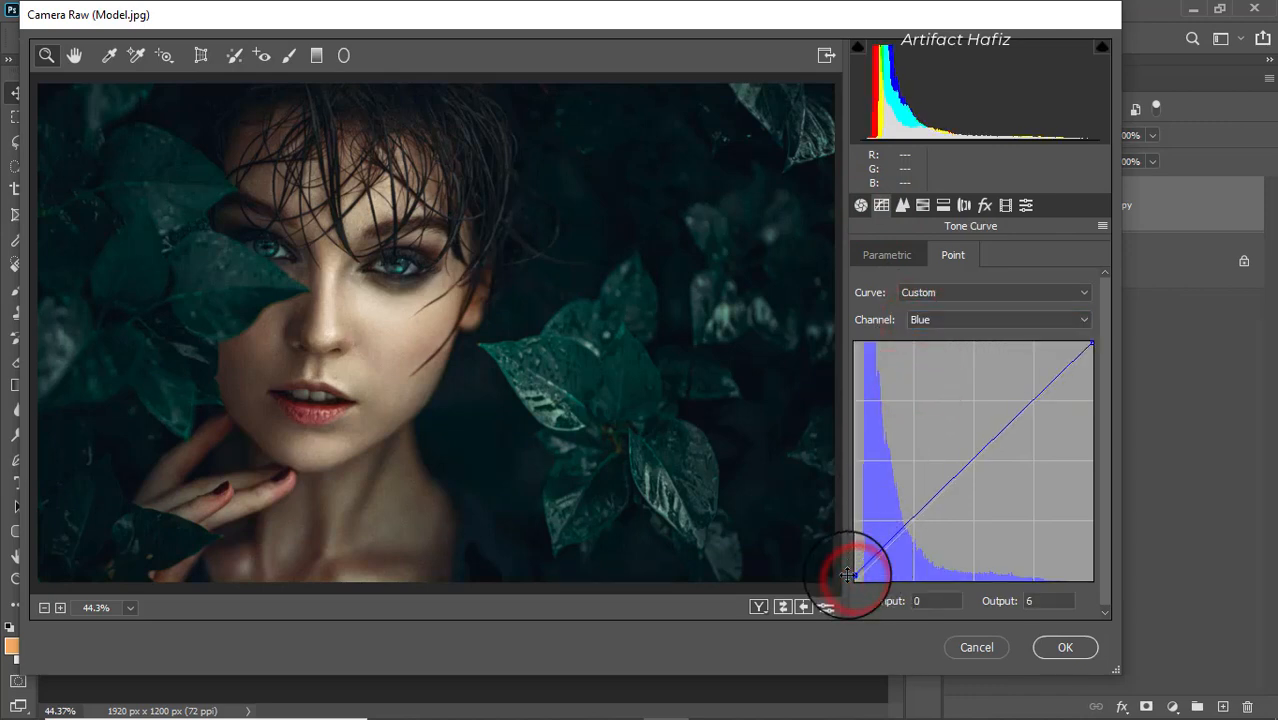
left_click(909, 522)
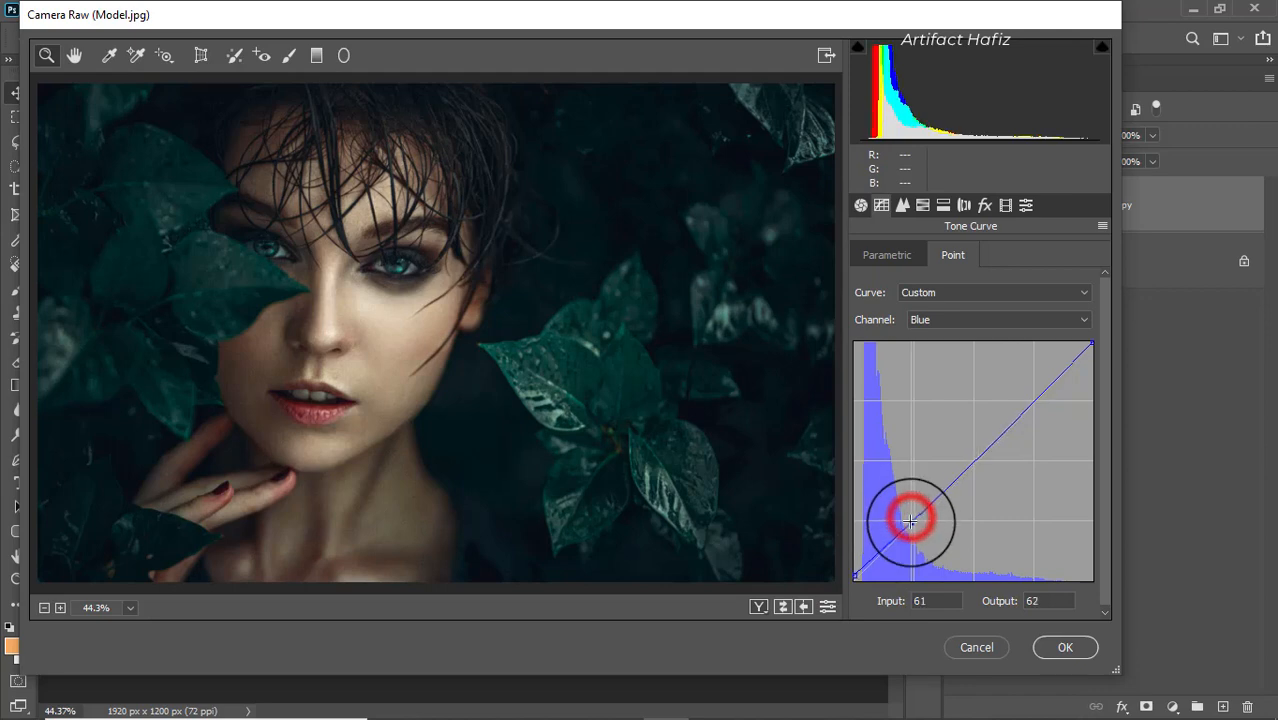
left_click(1032, 398)
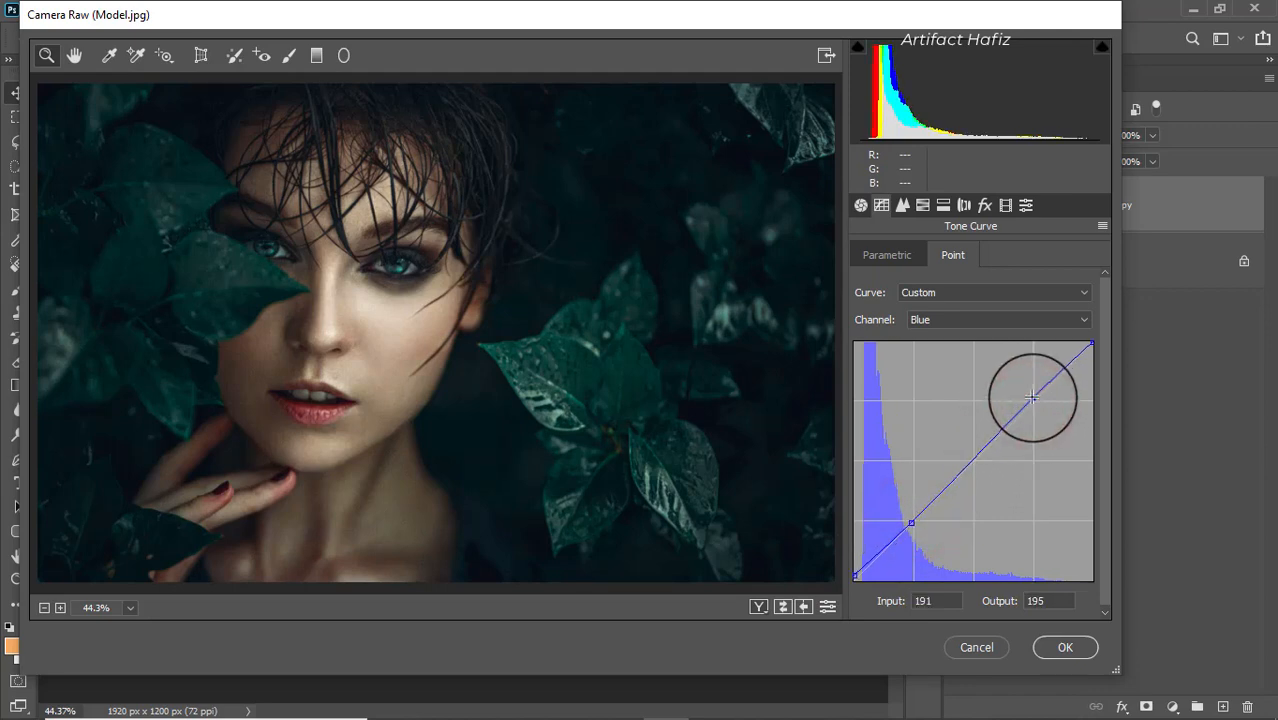
Step: Set the calibration hues to Red Primary +1, Green Primary -8 and Blue Primary +8, and apply the Camera Raw filter
left_click(1005, 207)
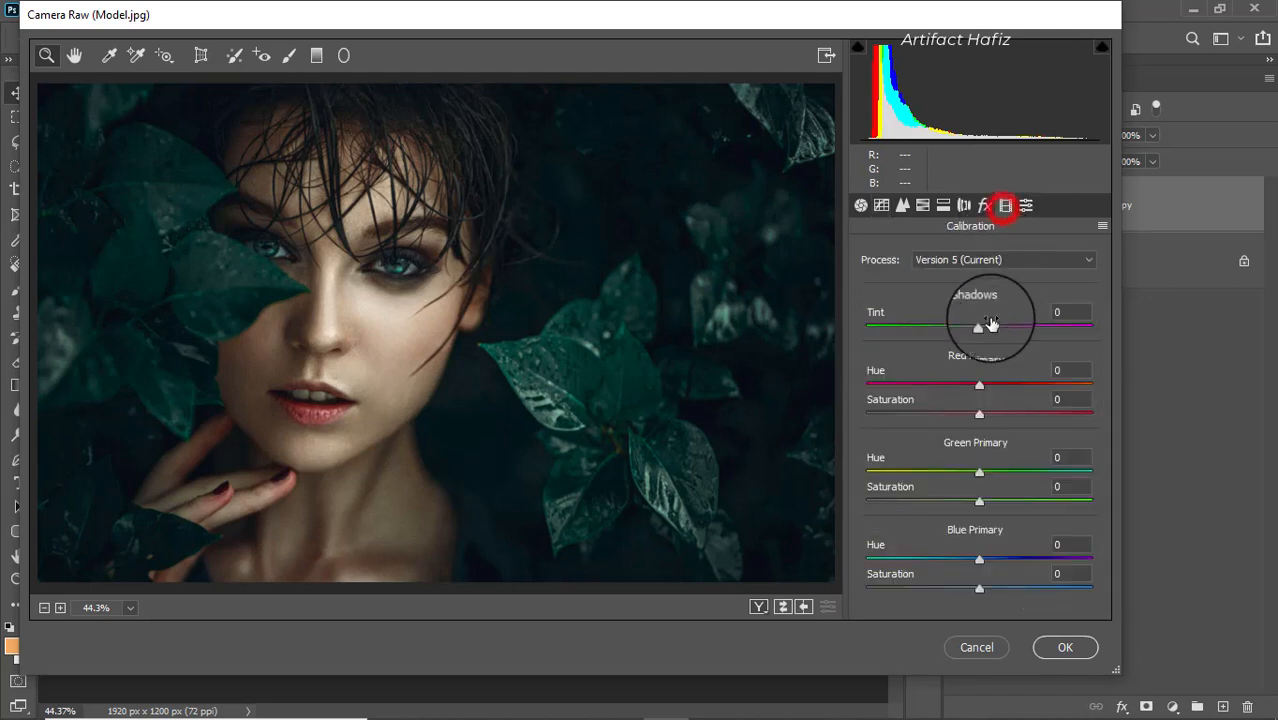
mouse_move(957, 391)
left_mouse_down()
mouse_move(1003, 390)
mouse_move(962, 390)
mouse_move(993, 390)
mouse_move(975, 390)
left_mouse_up()
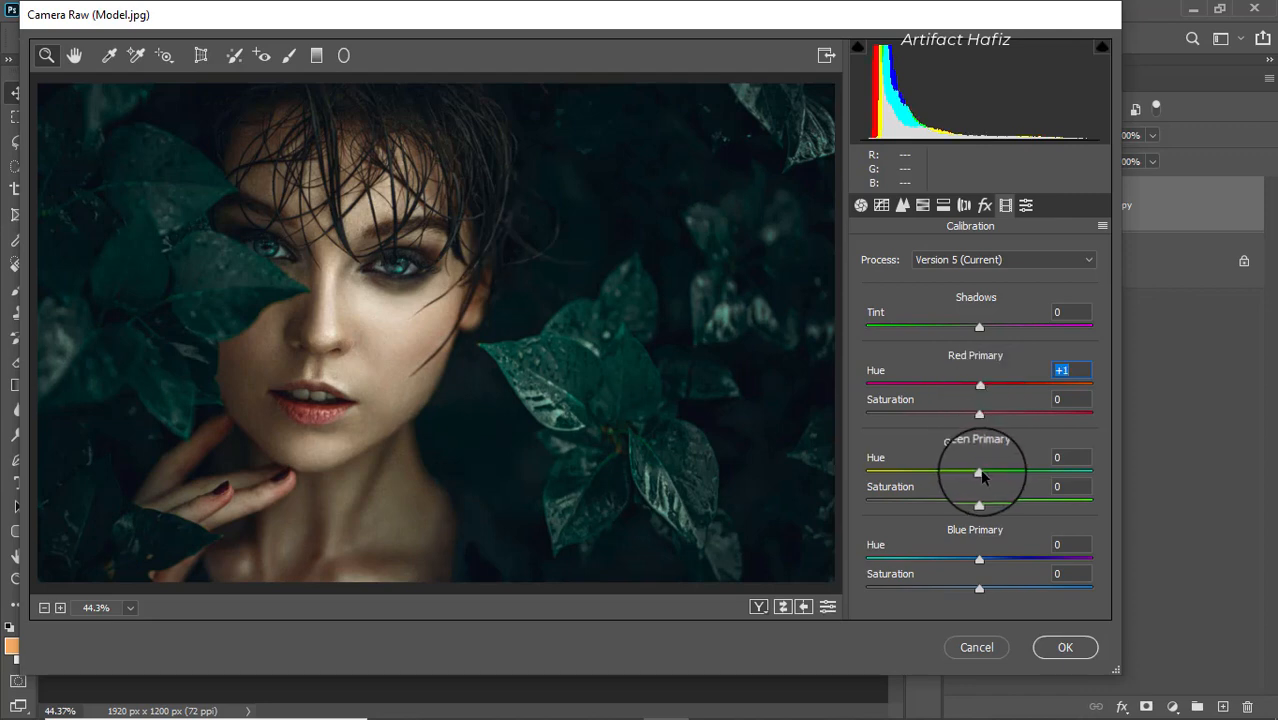
mouse_move(979, 471)
left_mouse_down()
mouse_move(997, 471)
mouse_move(907, 478)
mouse_move(966, 487)
left_mouse_up()
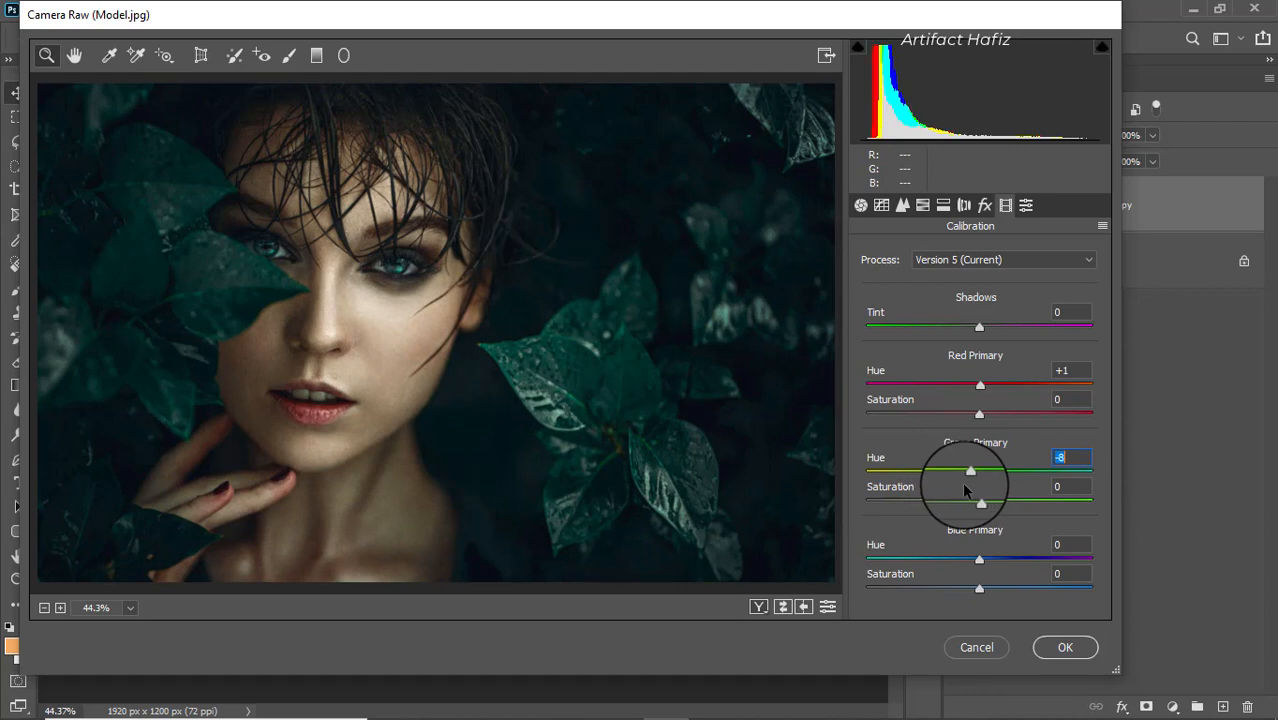
mouse_move(978, 558)
left_mouse_down()
mouse_move(1012, 557)
mouse_move(946, 561)
mouse_move(986, 557)
left_mouse_up()
left_click(1052, 645)
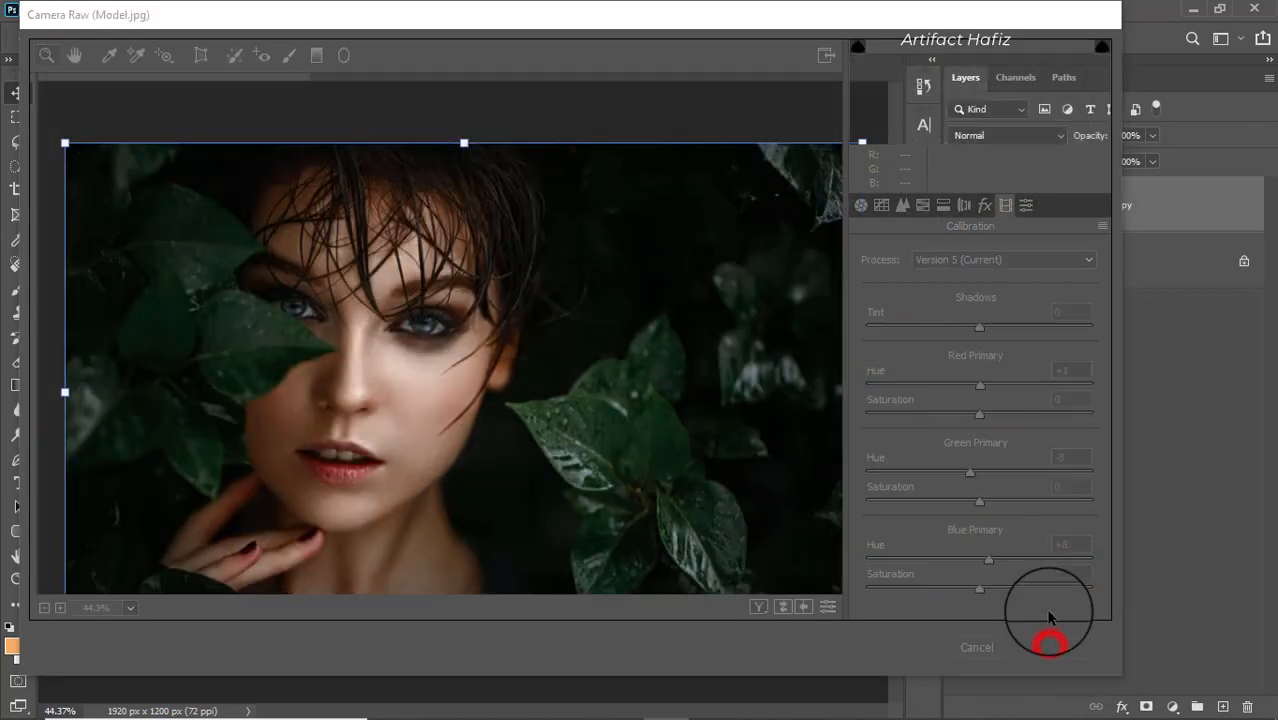
Step: Toggle the Background copy layer's visibility to compare the graded photo with the original
left_click(957, 207)
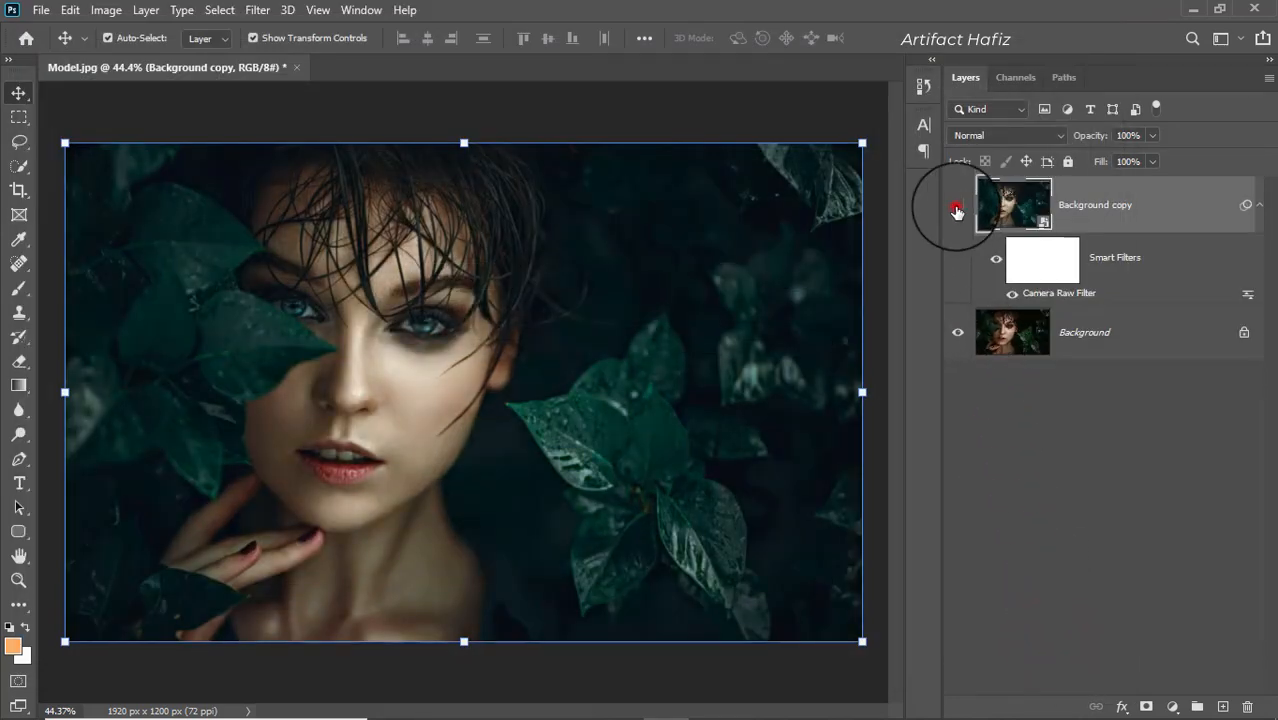
left_click(957, 207)
left_click(957, 207)
left_click(957, 207)
Step: Add a Color Lookup adjustment layer above Background copy using the FoggyNight.3DL 3D LUT
left_click(1130, 205)
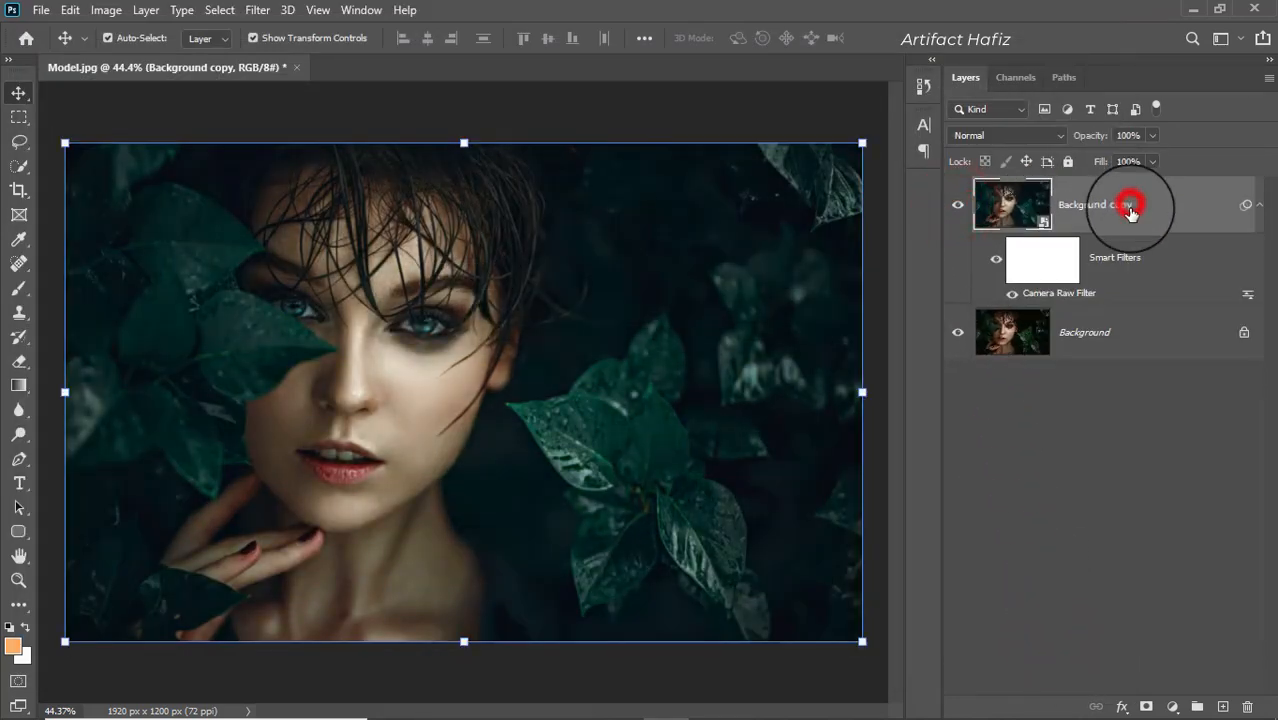
left_click(1172, 707)
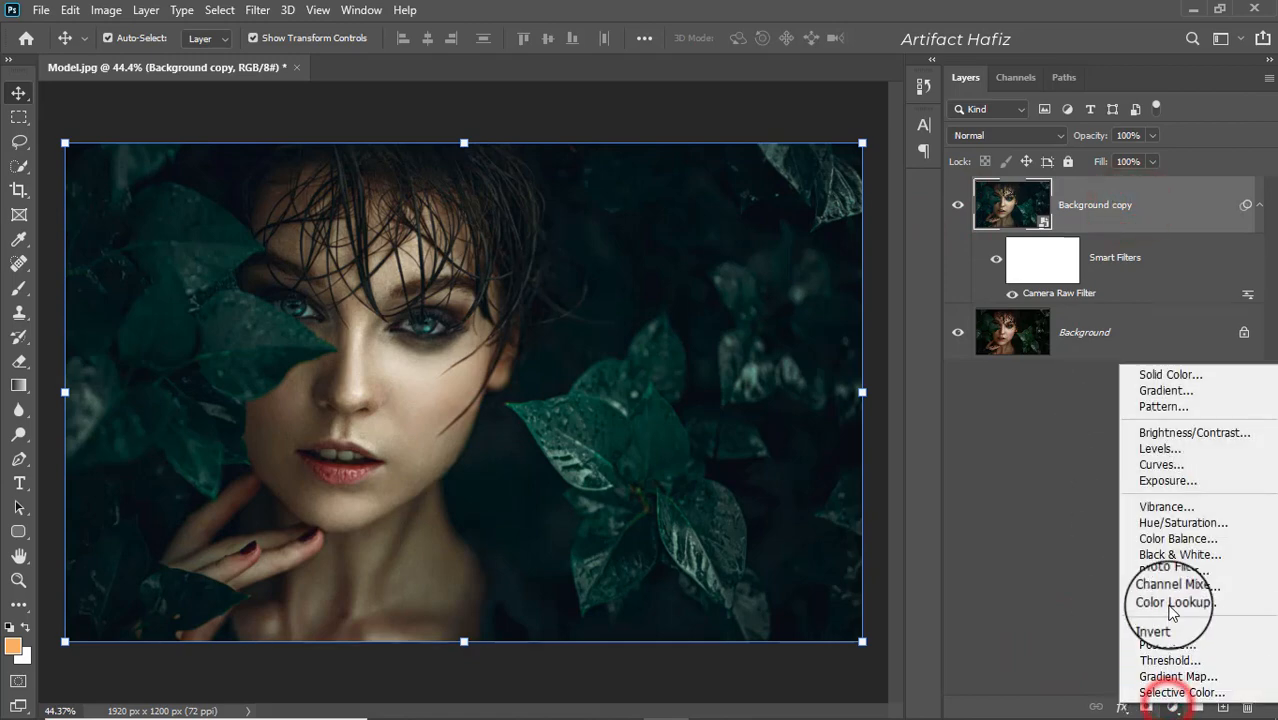
left_click(1173, 605)
left_click(993, 401)
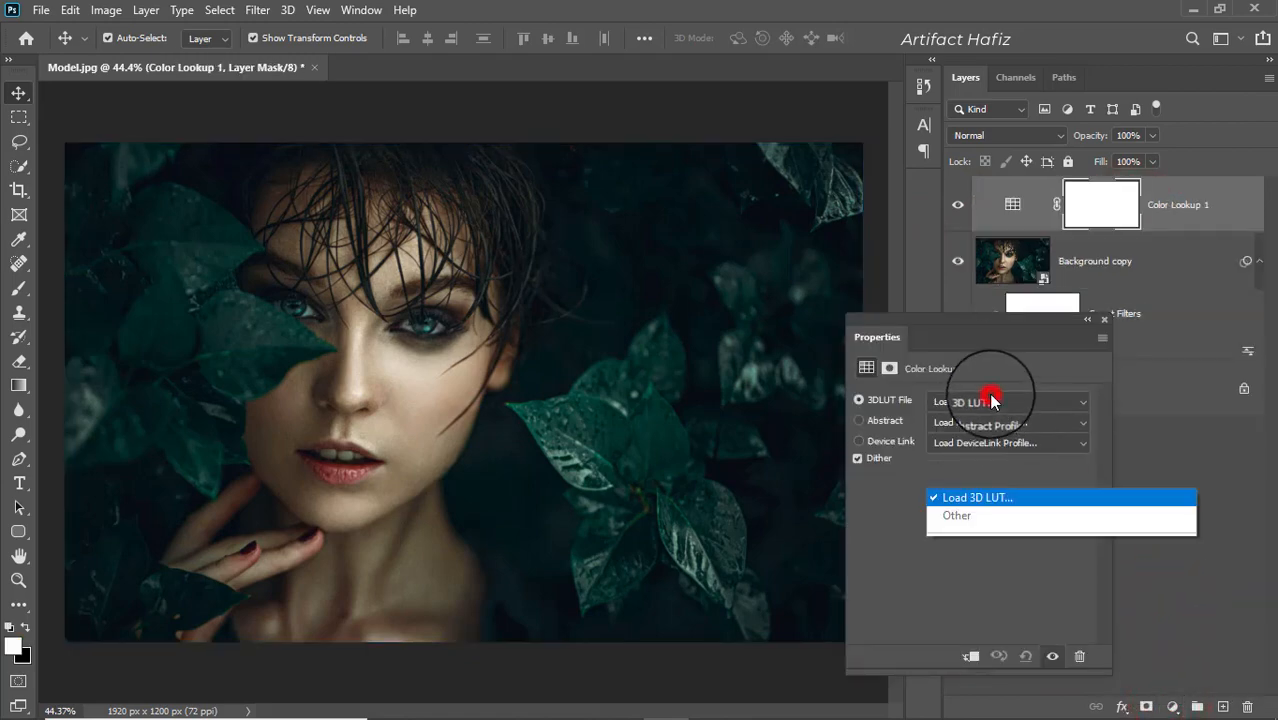
left_click(988, 244)
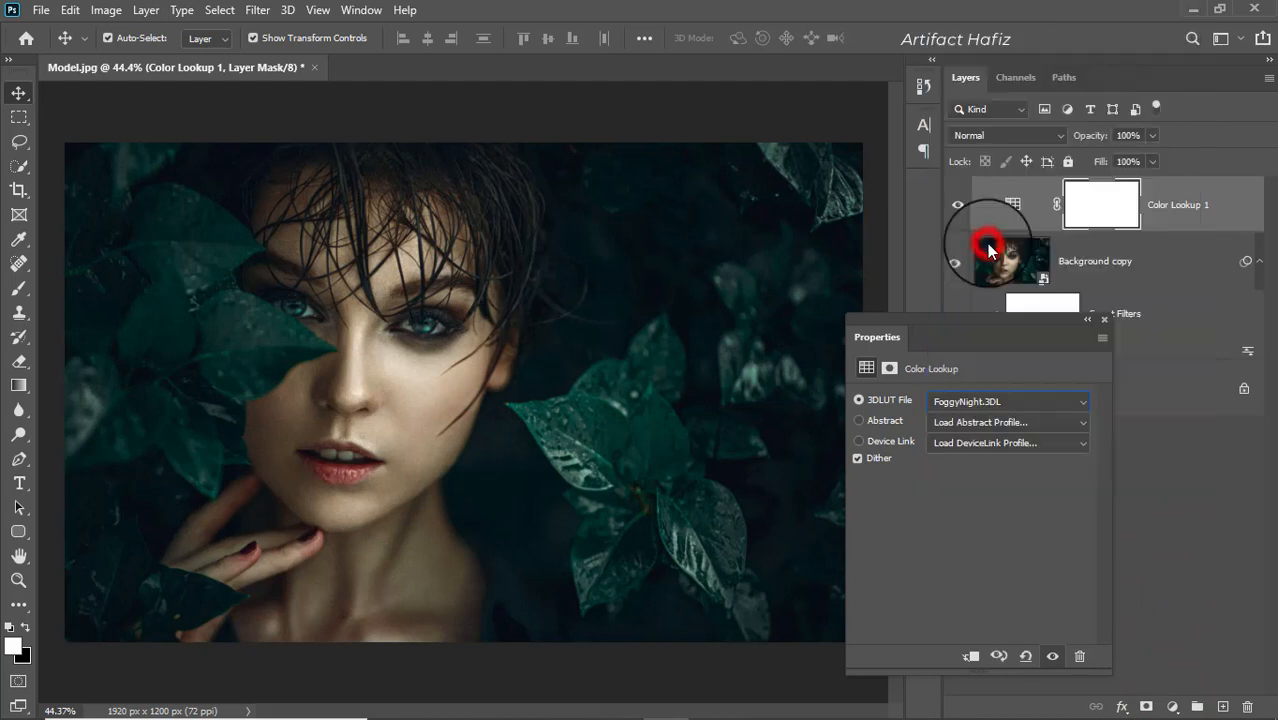
left_click(1104, 319)
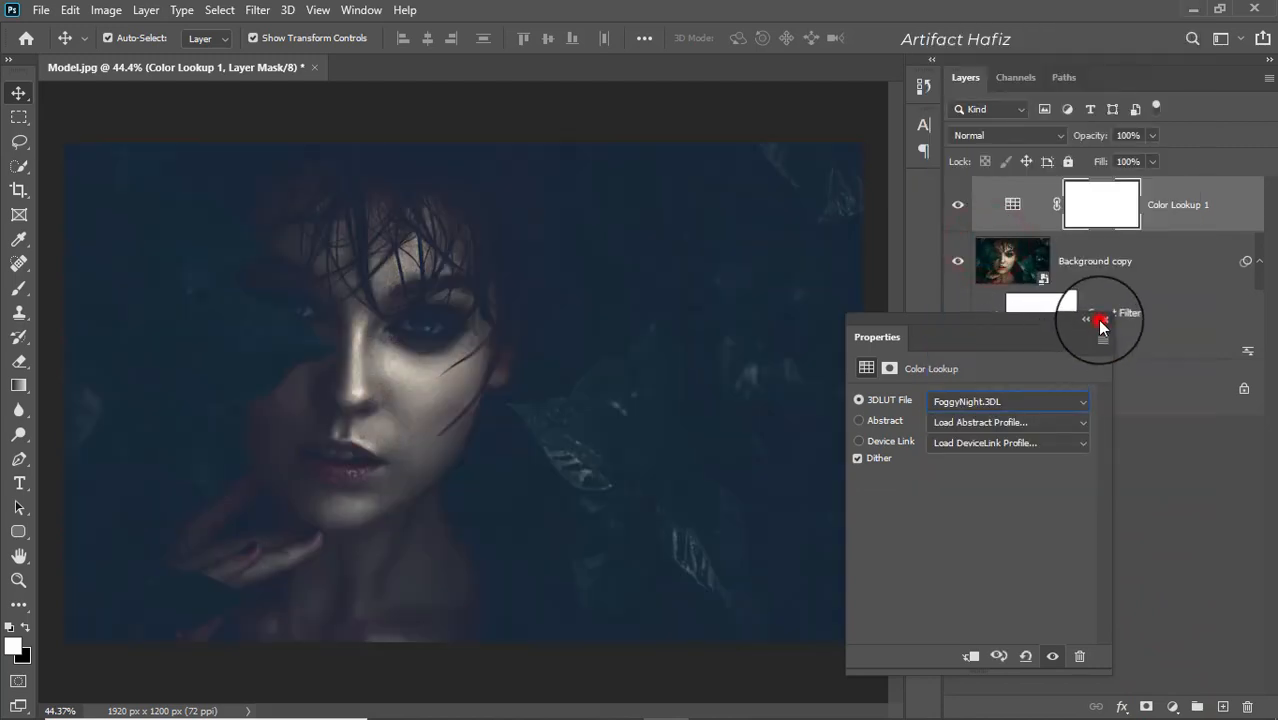
Step: Lower the opacity of the Color Lookup 1 layer to 14%
left_click(1178, 198)
left_click(1153, 135)
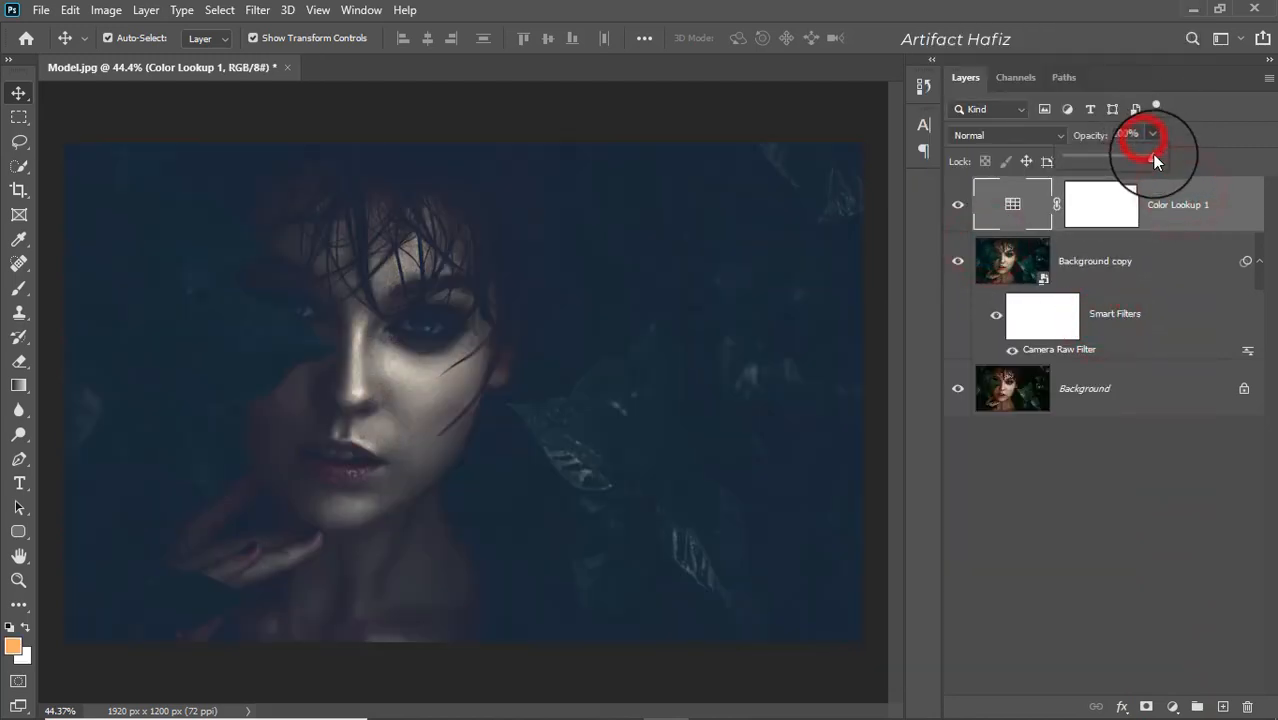
left_click_drag(1152, 155, 1080, 177)
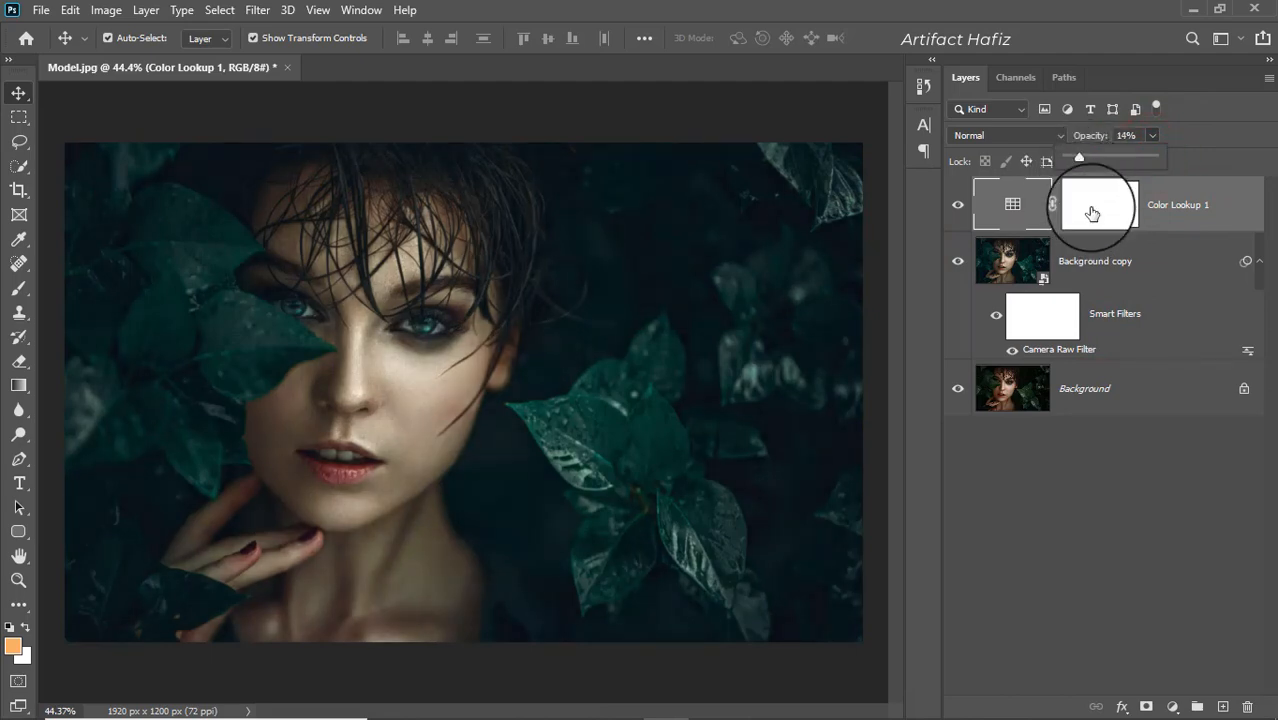
Step: Paint black on the Color Lookup 1 mask over the eyes, nose, cheeks and forehead with a 150 px soft brush
left_click(1092, 196)
key("d")
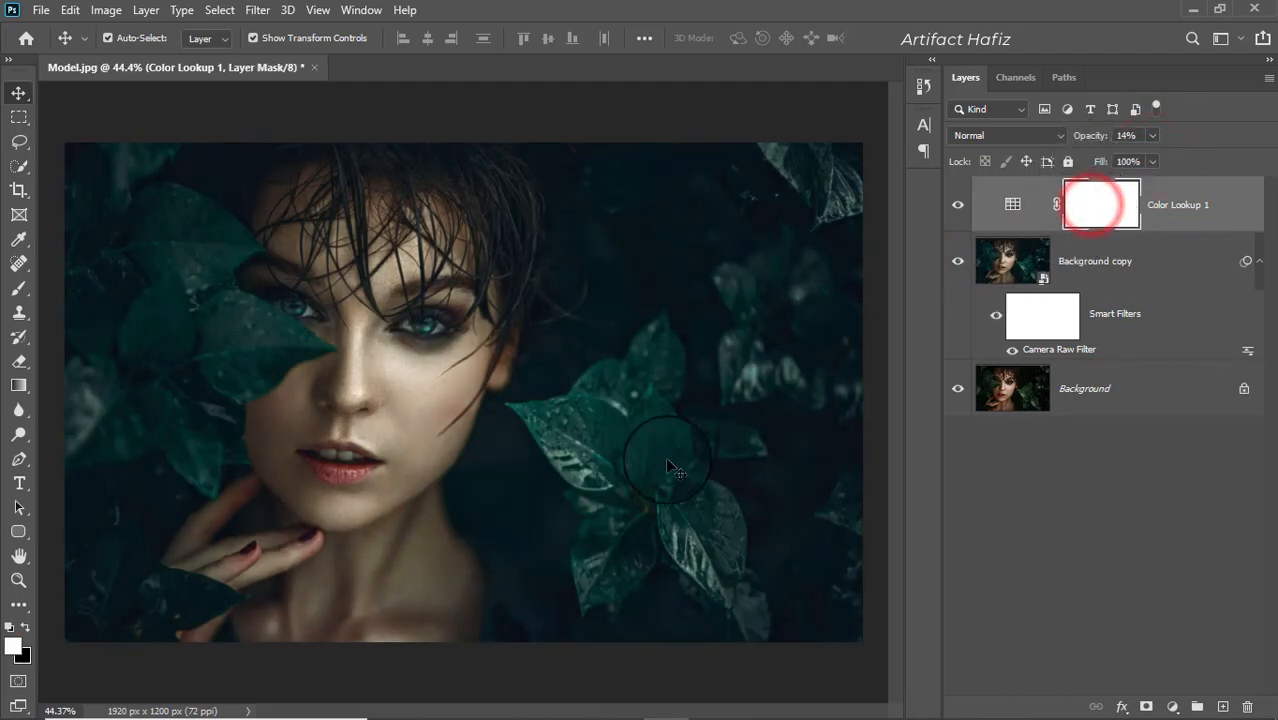
left_click(20, 290)
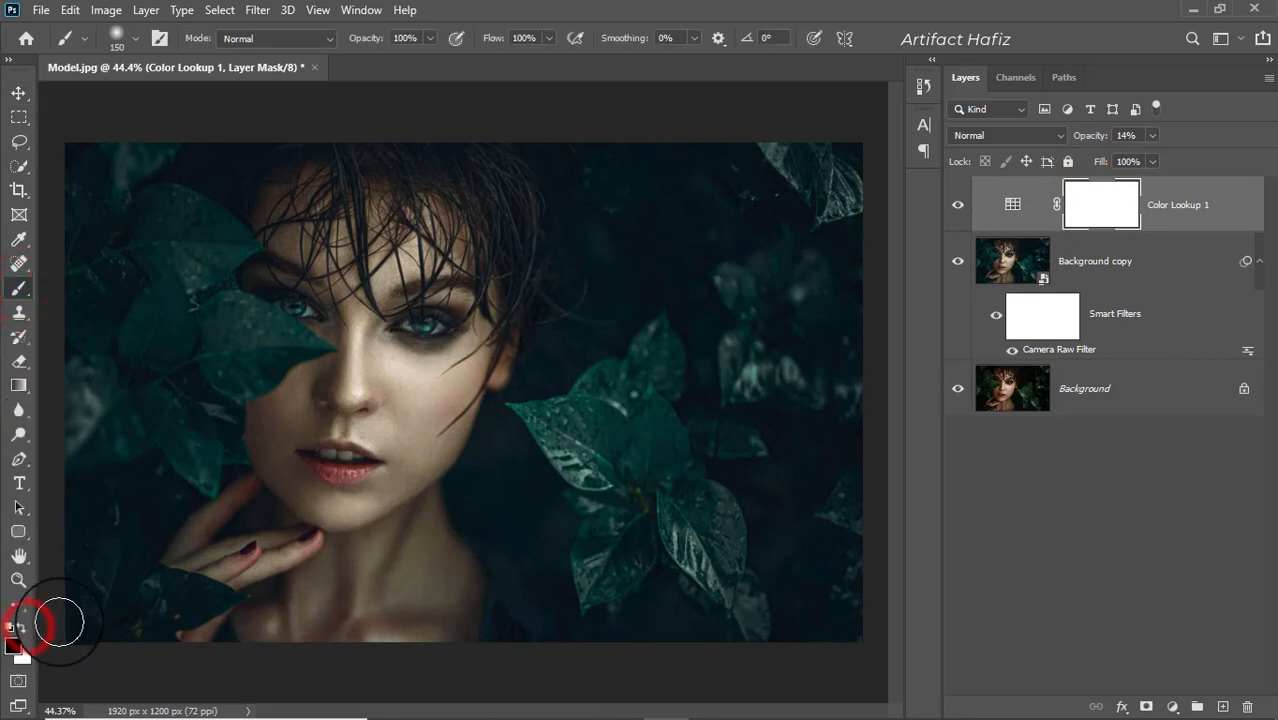
left_click(308, 214)
left_click(322, 334)
left_click(289, 281)
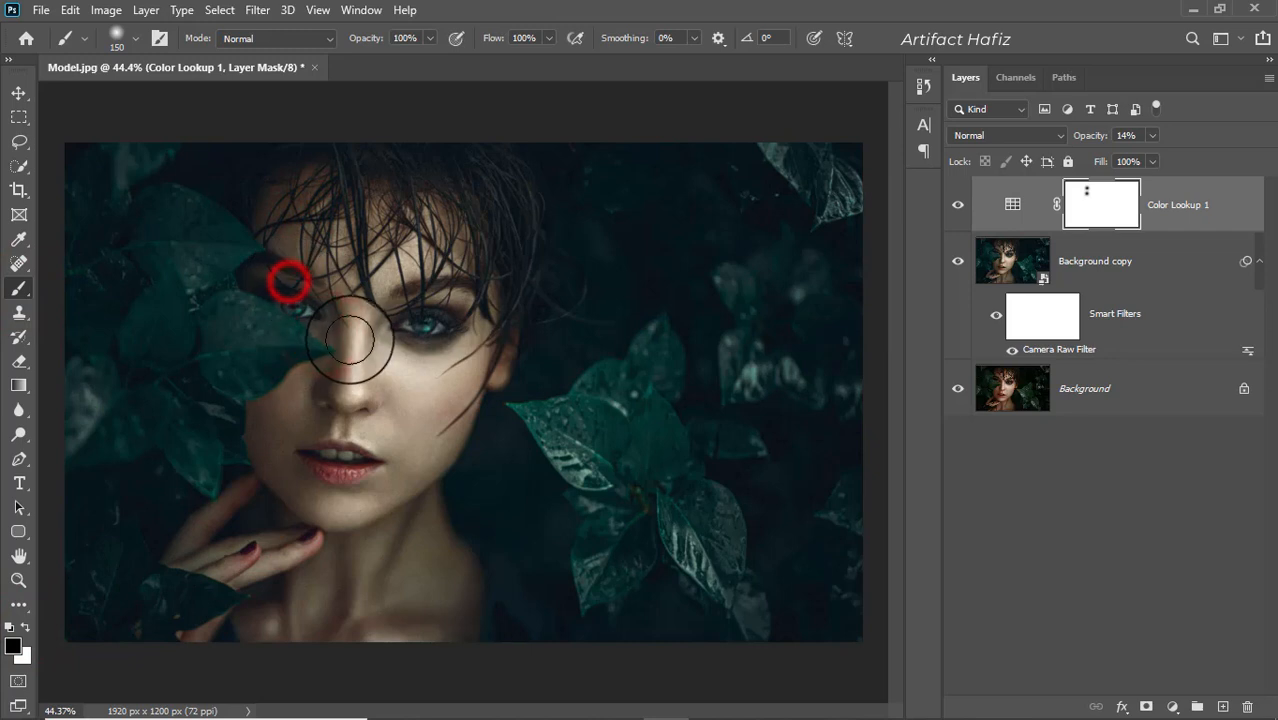
left_click(337, 371)
left_click(265, 414)
left_click(330, 432)
left_click(404, 319)
left_click(404, 232)
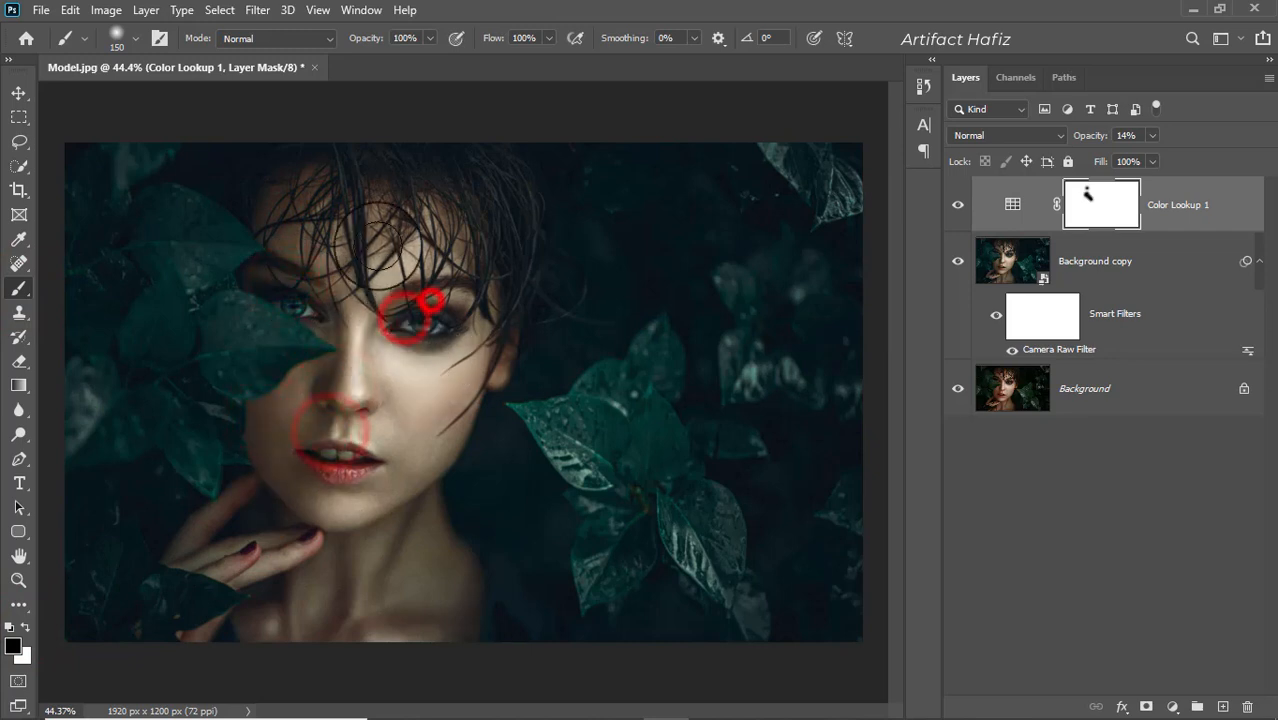
left_click(401, 284)
Step: Enlarge the brush to 300 and 400 px and mask the rest of the face and the neck out of Color Lookup 1
key("bracketright")
key("bracketright")
key("bracketright")
key("bracketright")
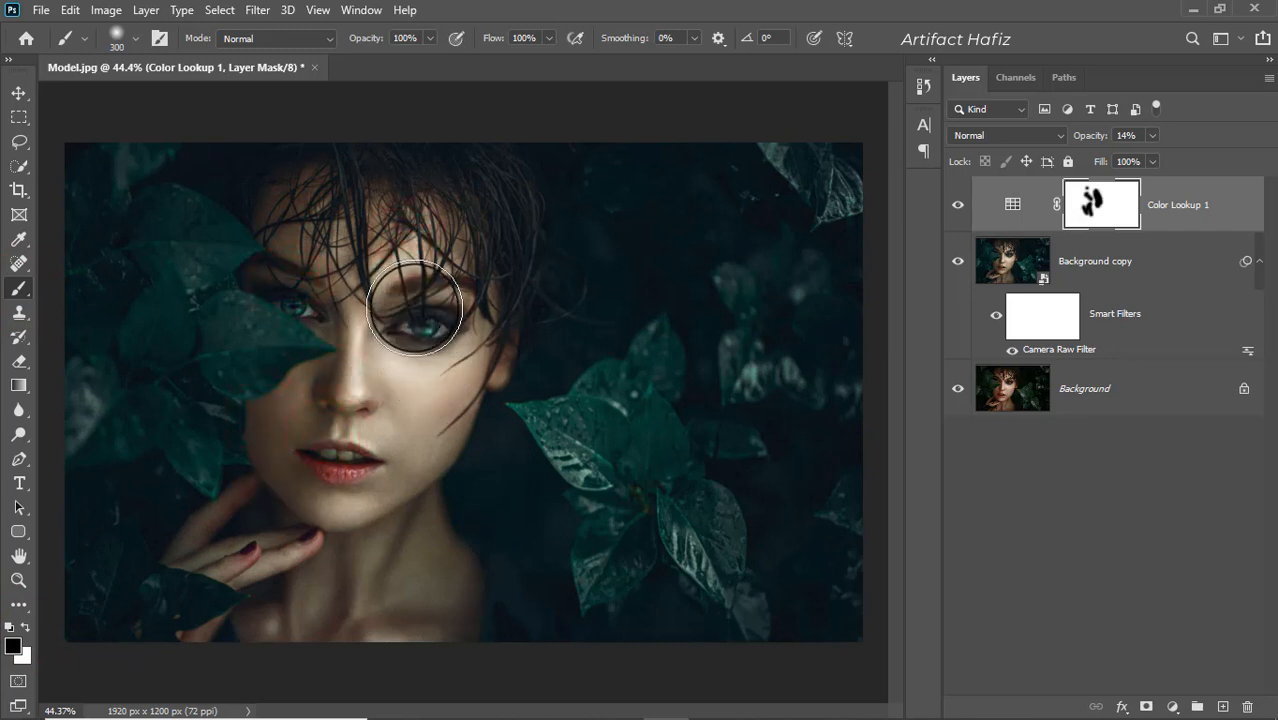
left_click(409, 308)
left_click(384, 488)
left_click(316, 575)
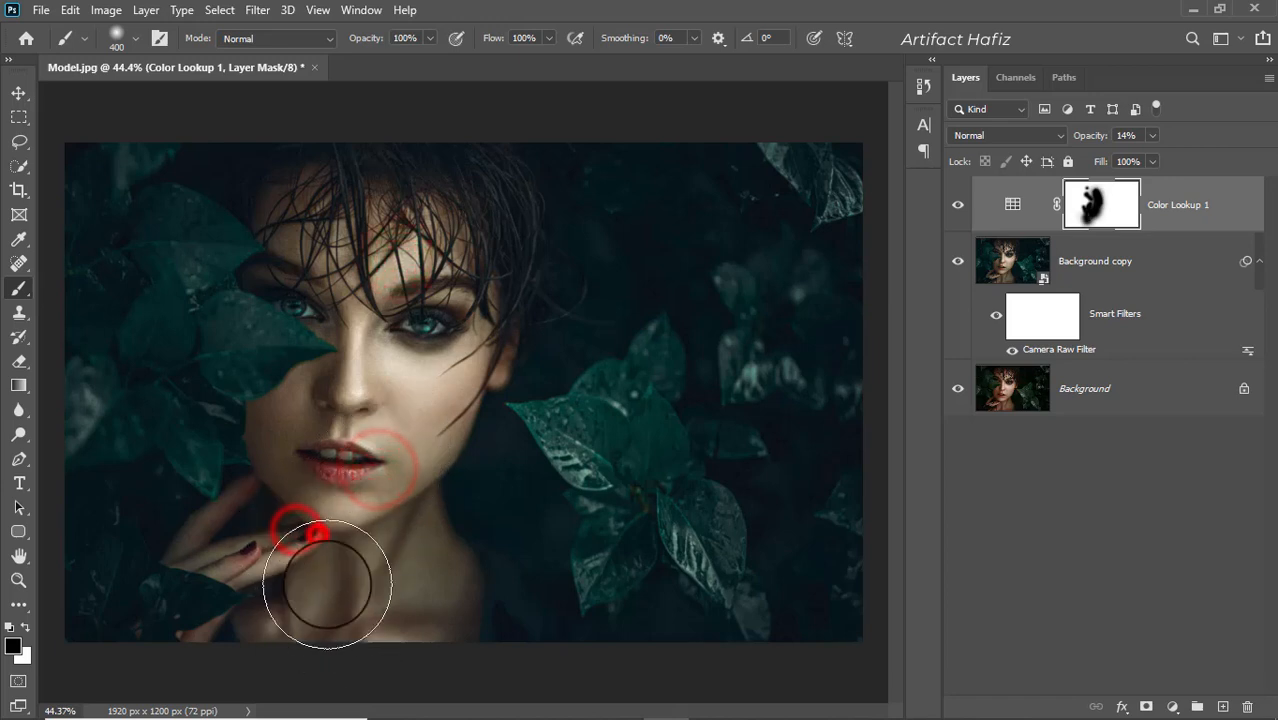
left_click(368, 510)
mouse_move(302, 240)
left_mouse_down()
mouse_move(346, 382)
mouse_move(322, 413)
mouse_move(346, 516)
left_mouse_up()
mouse_move(397, 362)
left_mouse_down()
mouse_move(378, 520)
mouse_move(349, 505)
left_mouse_up()
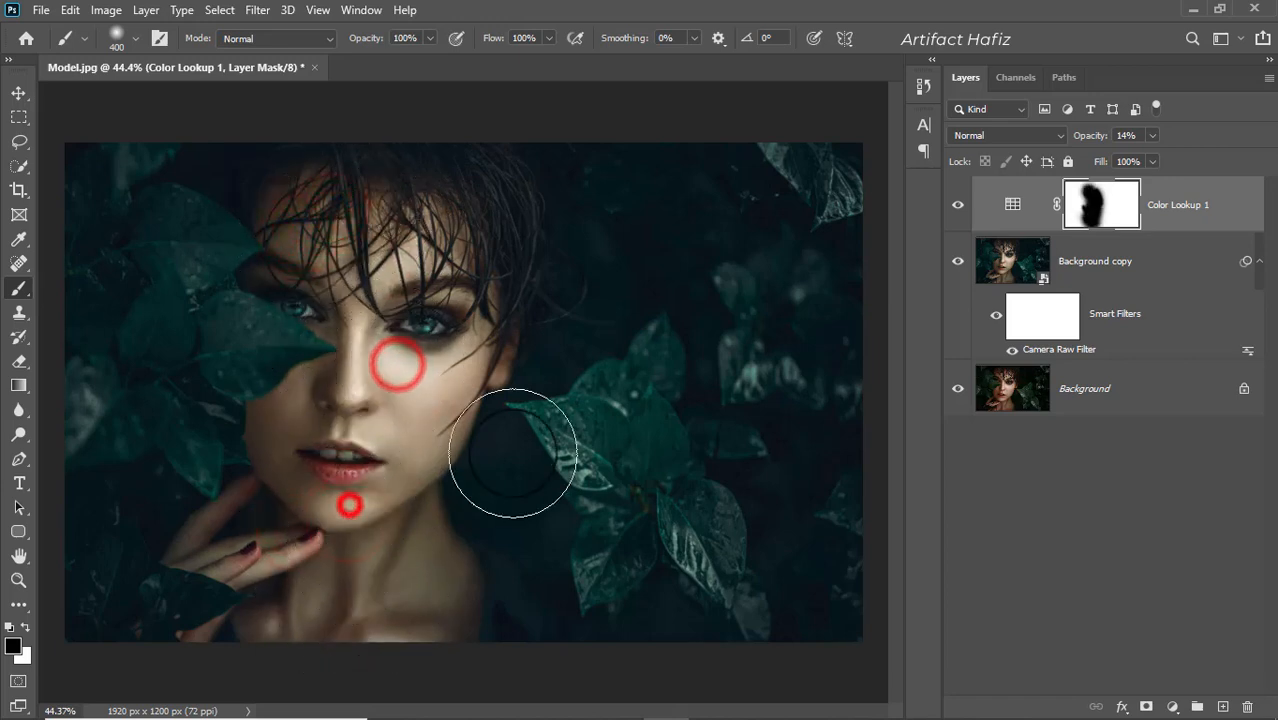
left_click(957, 205)
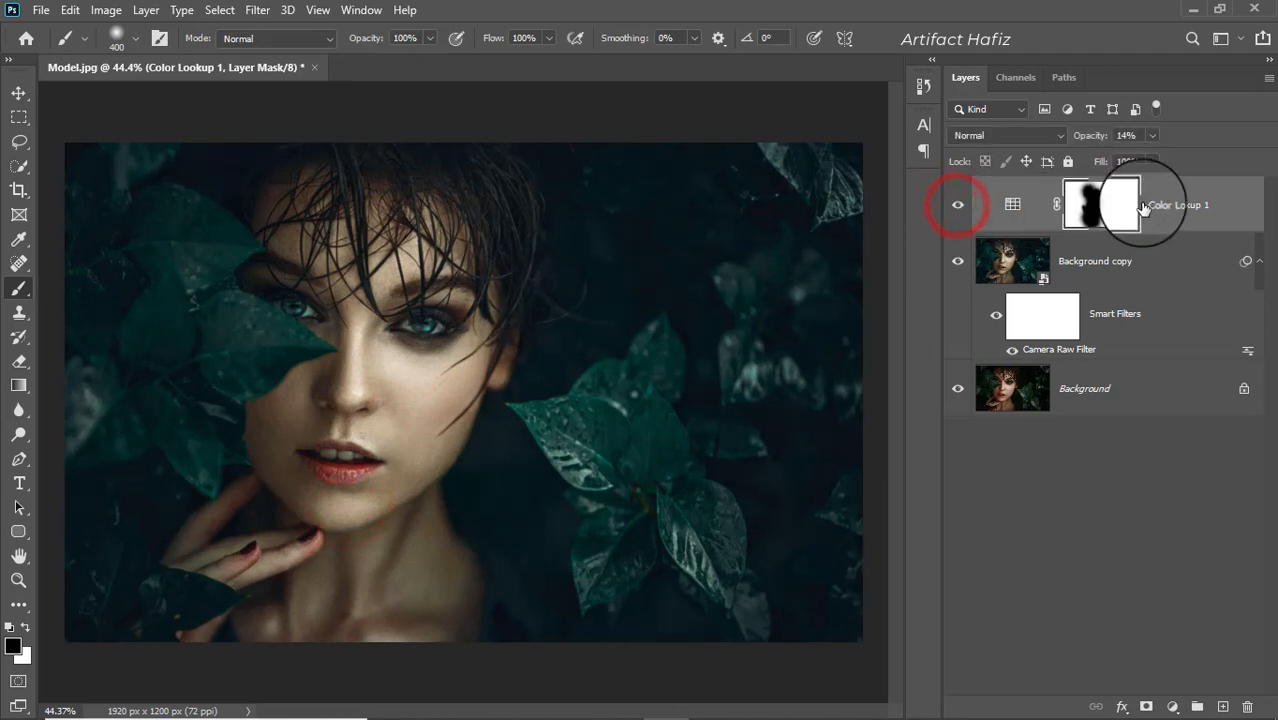
Step: Add a second Color Lookup adjustment layer above Color Lookup 1 using the FuturisticBleak.3DL 3D LUT
left_click(1177, 202)
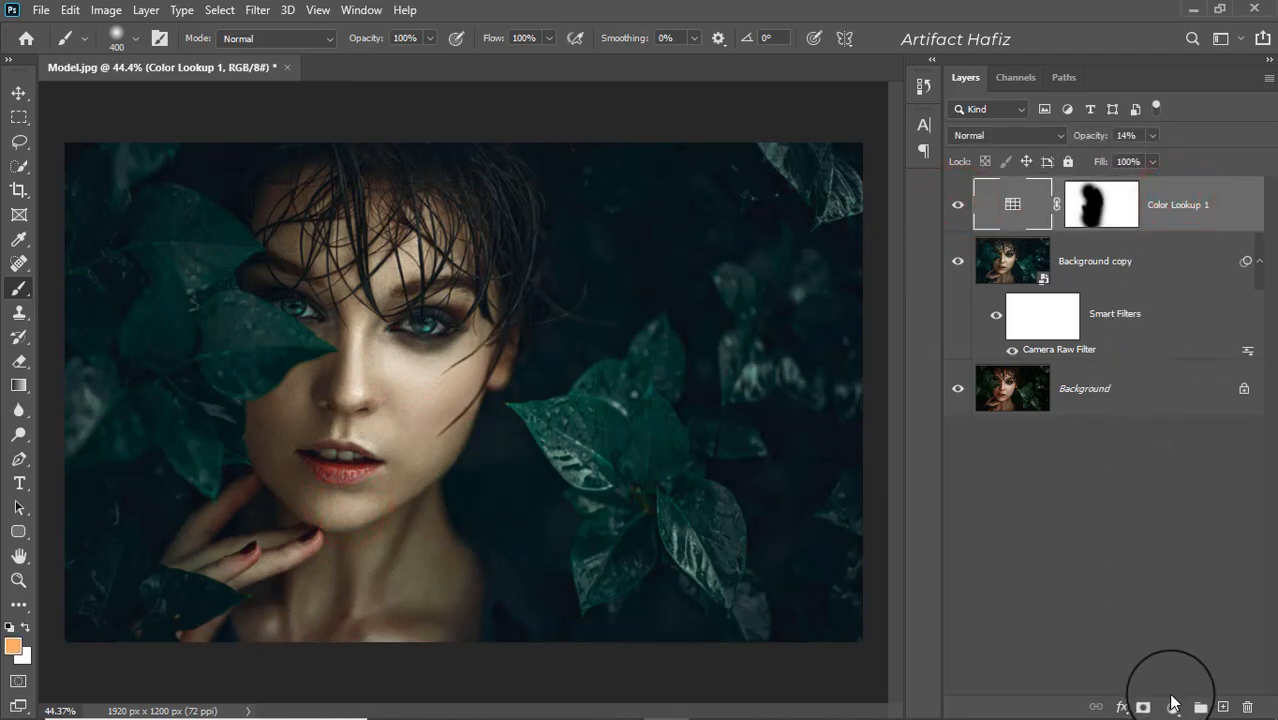
left_click(1171, 700)
left_click(1170, 595)
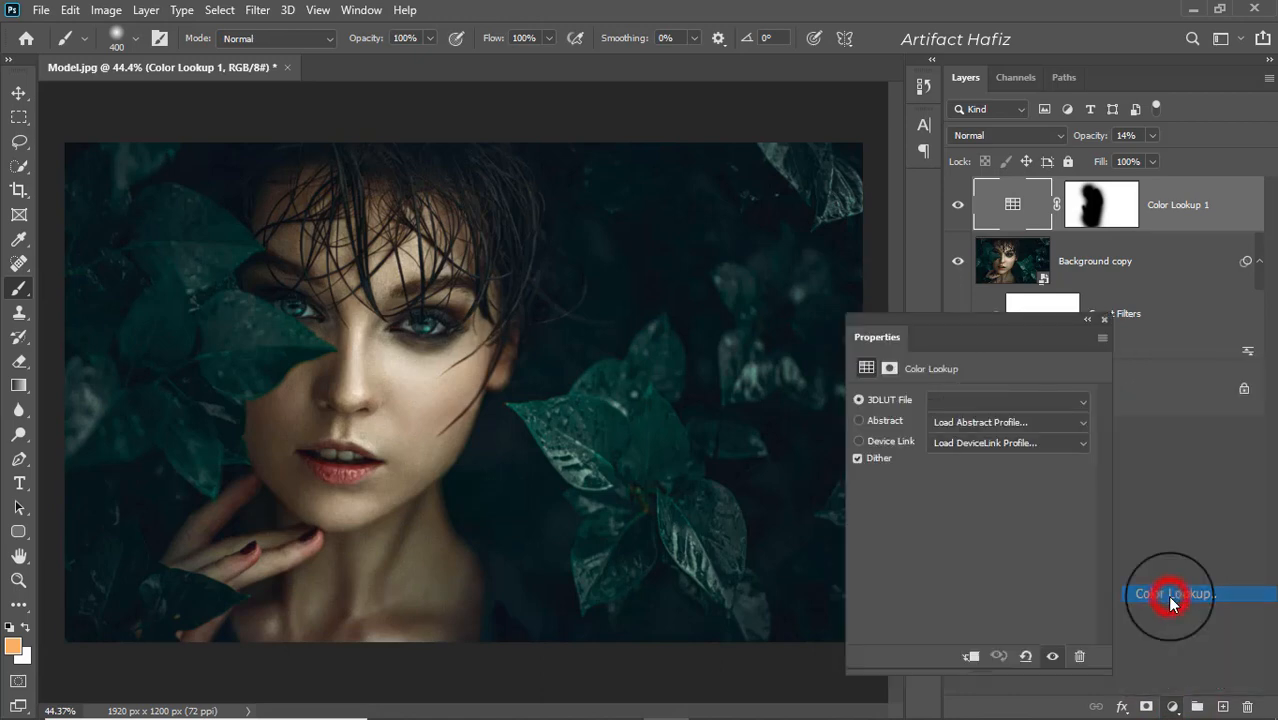
left_click(1008, 408)
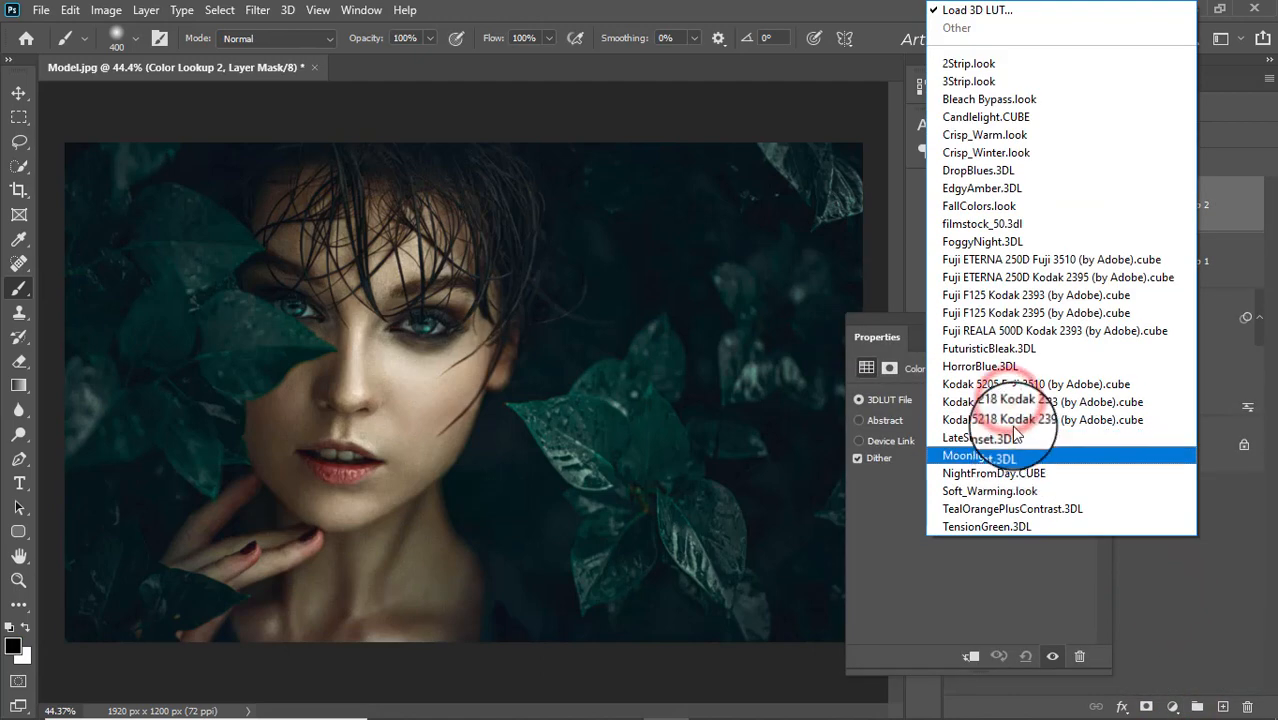
left_click(1004, 350)
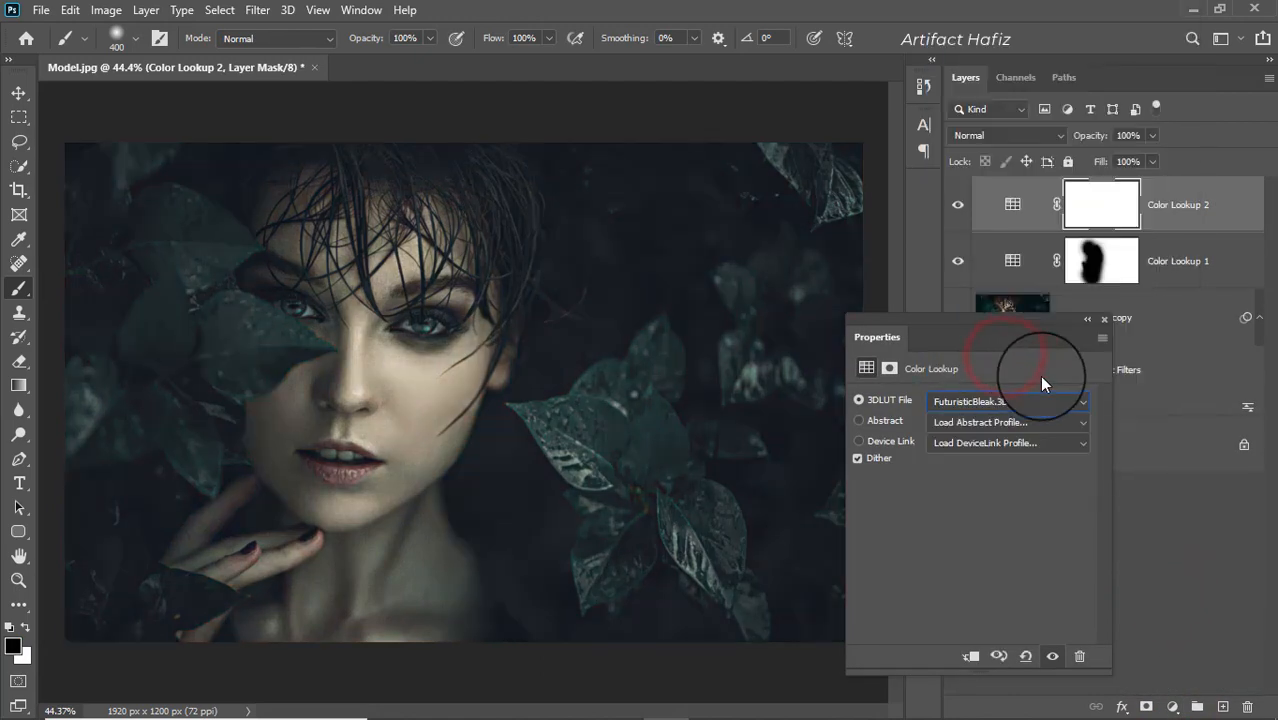
left_click(1104, 319)
Step: Set the Color Lookup 2 layer to Luminosity blend mode at 16% opacity
left_click(1185, 205)
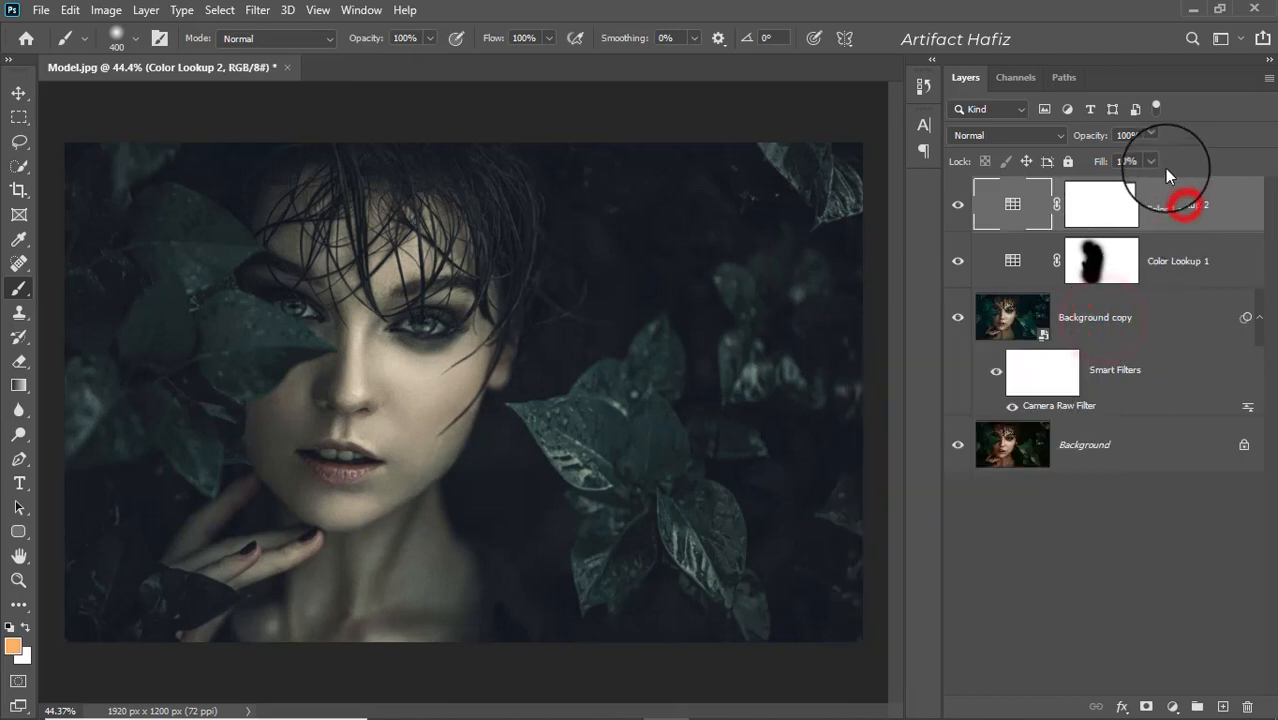
left_click(1030, 135)
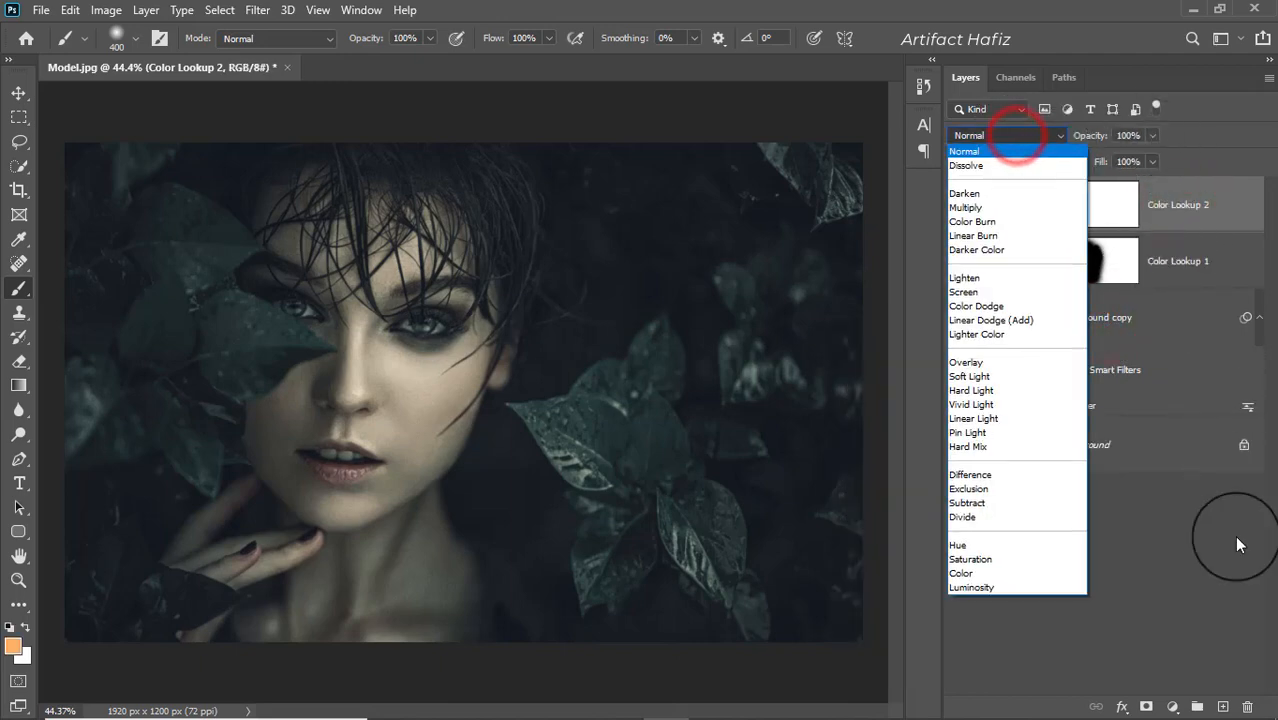
left_click(971, 586)
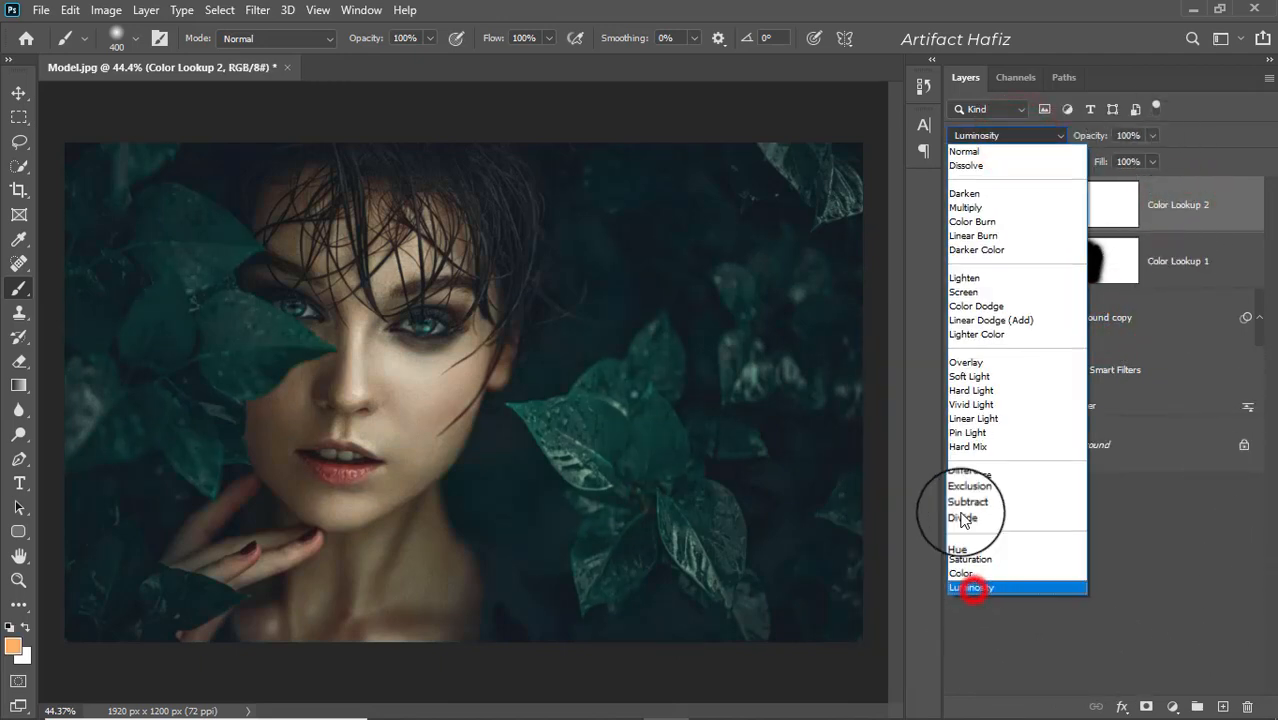
left_click(958, 207)
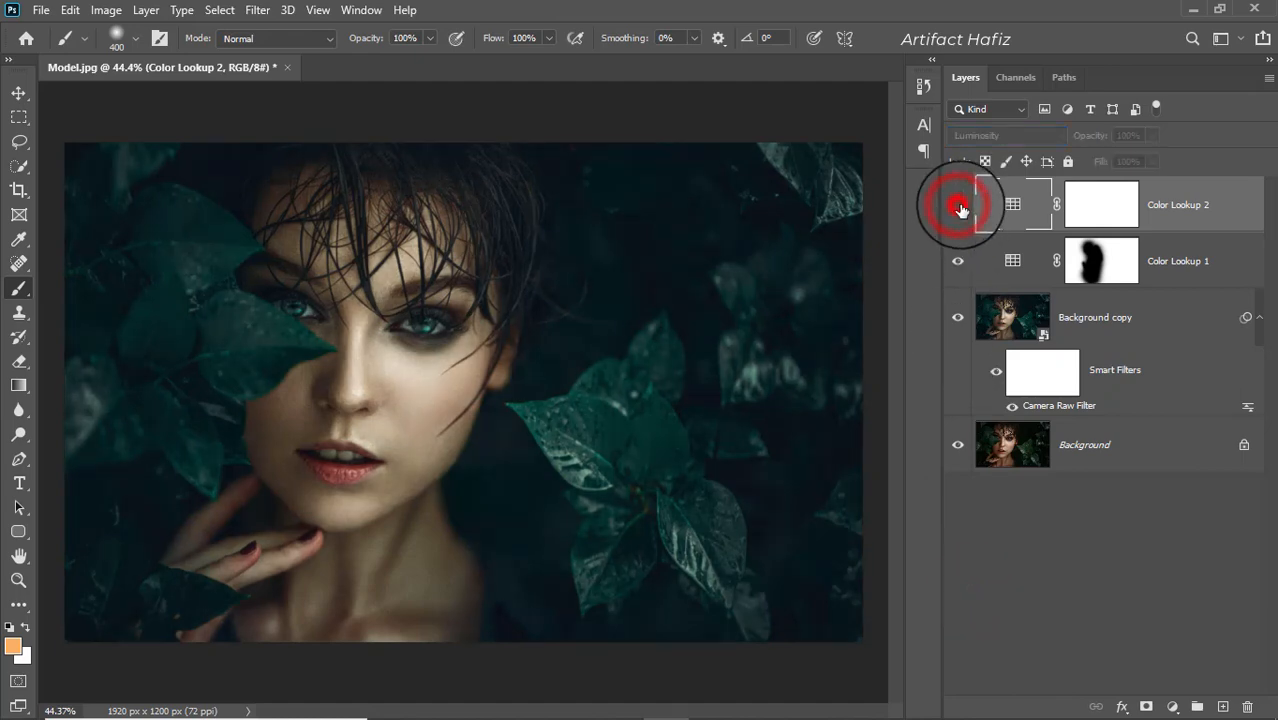
left_click(958, 207)
left_click(1182, 205)
left_click(1154, 135)
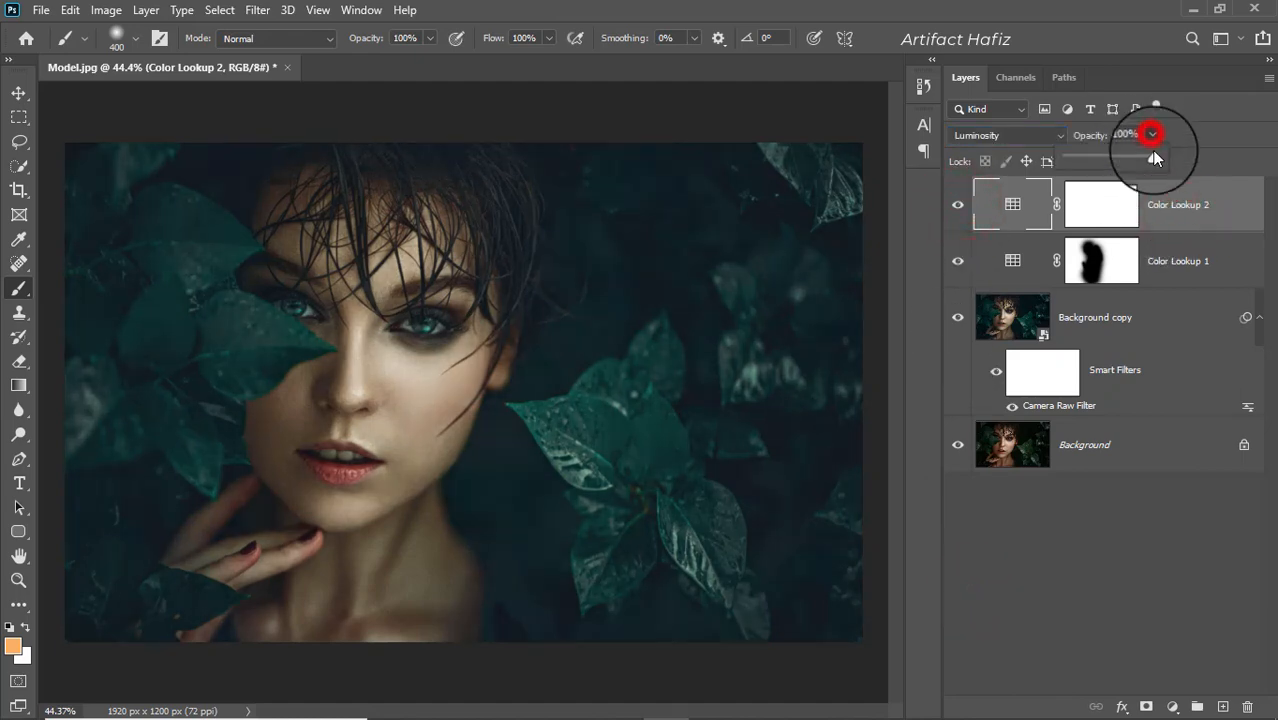
left_click_drag(1157, 158, 1083, 180)
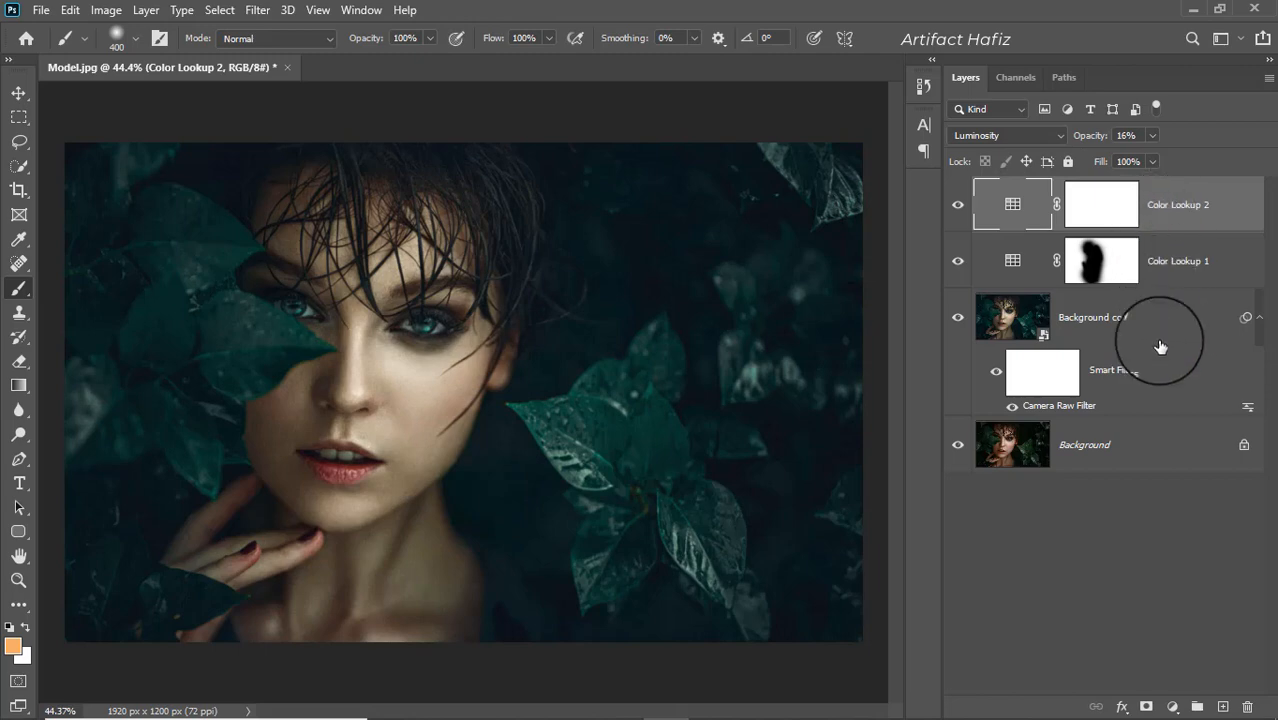
Step: Add a Curves adjustment layer, pulling the RGB shadows down slightly and anchoring the highlights with a point at about three quarters
left_click(1165, 707)
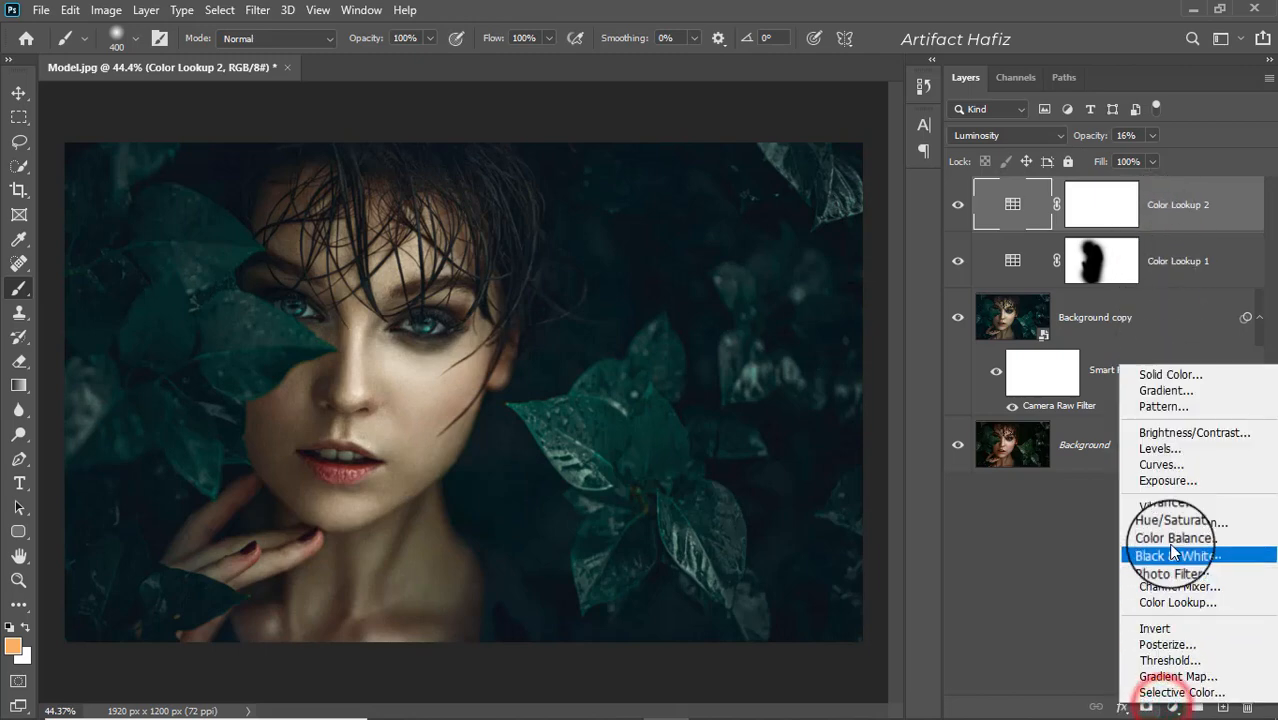
left_click(1157, 465)
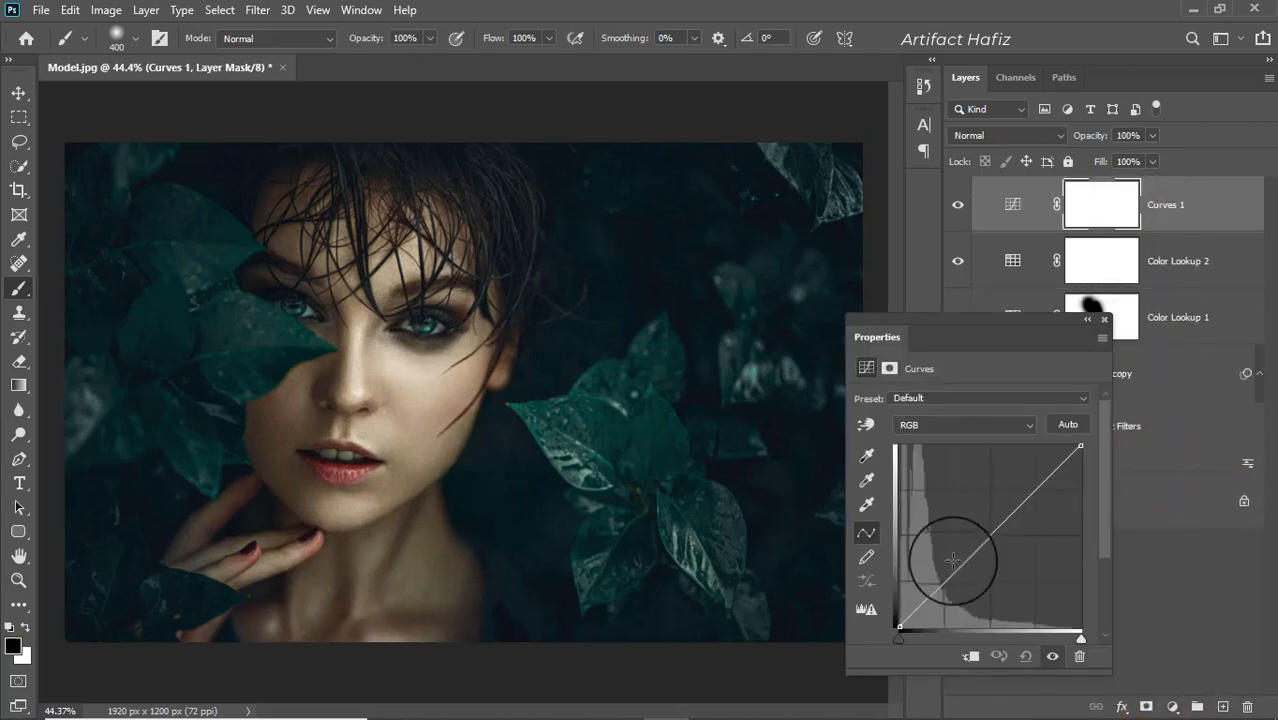
left_click_drag(941, 584, 945, 588)
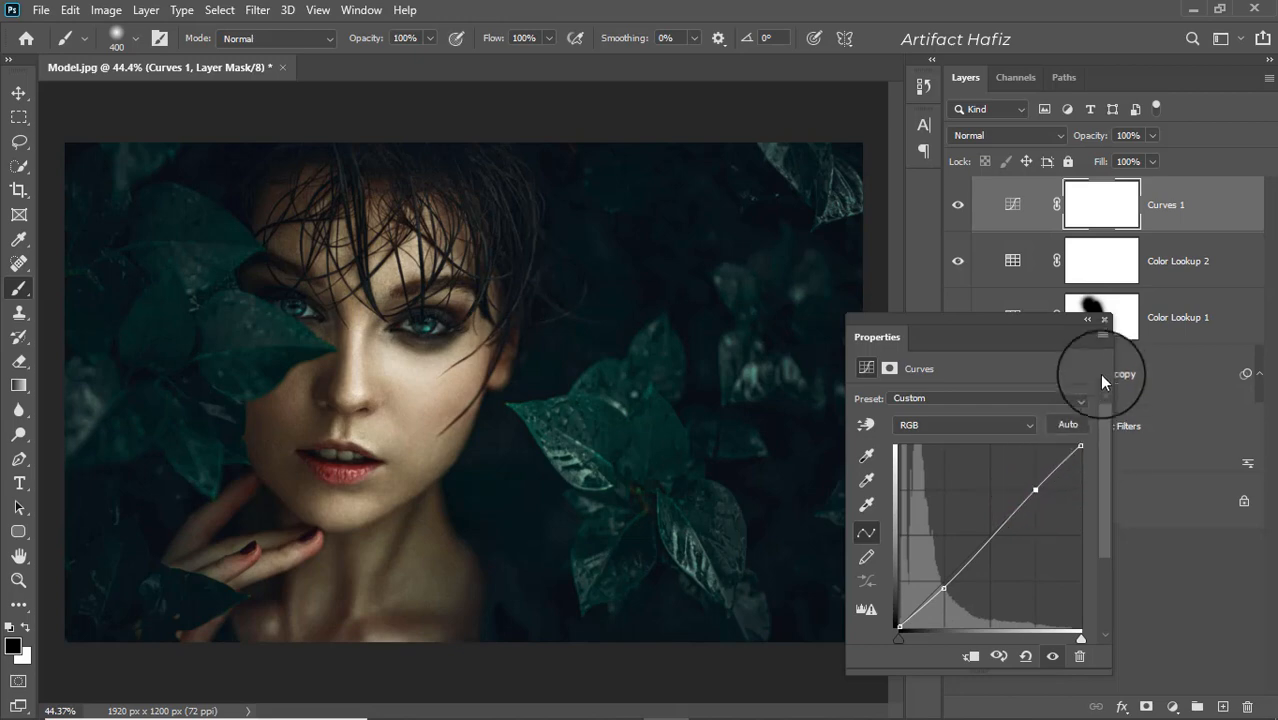
left_click(1104, 320)
Step: Add a Levels adjustment layer above Curves 1 and lower its RGB white input level to 241
left_click(1185, 208)
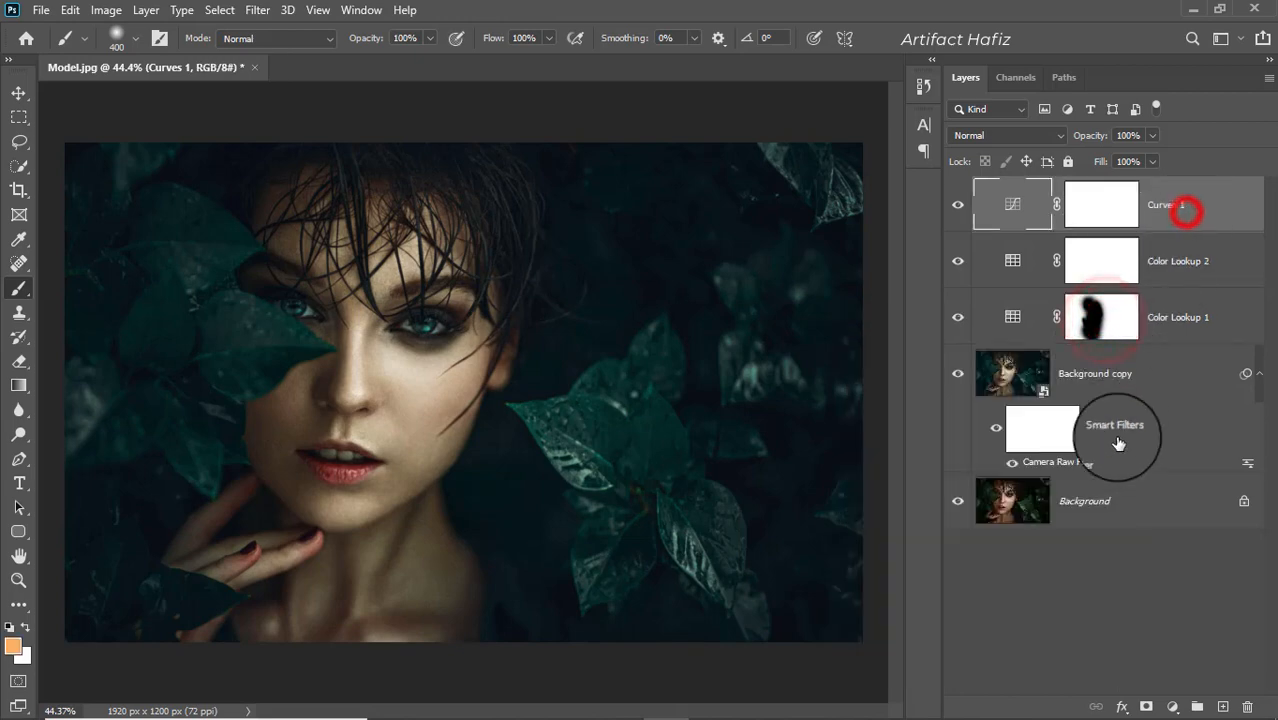
left_click(1172, 706)
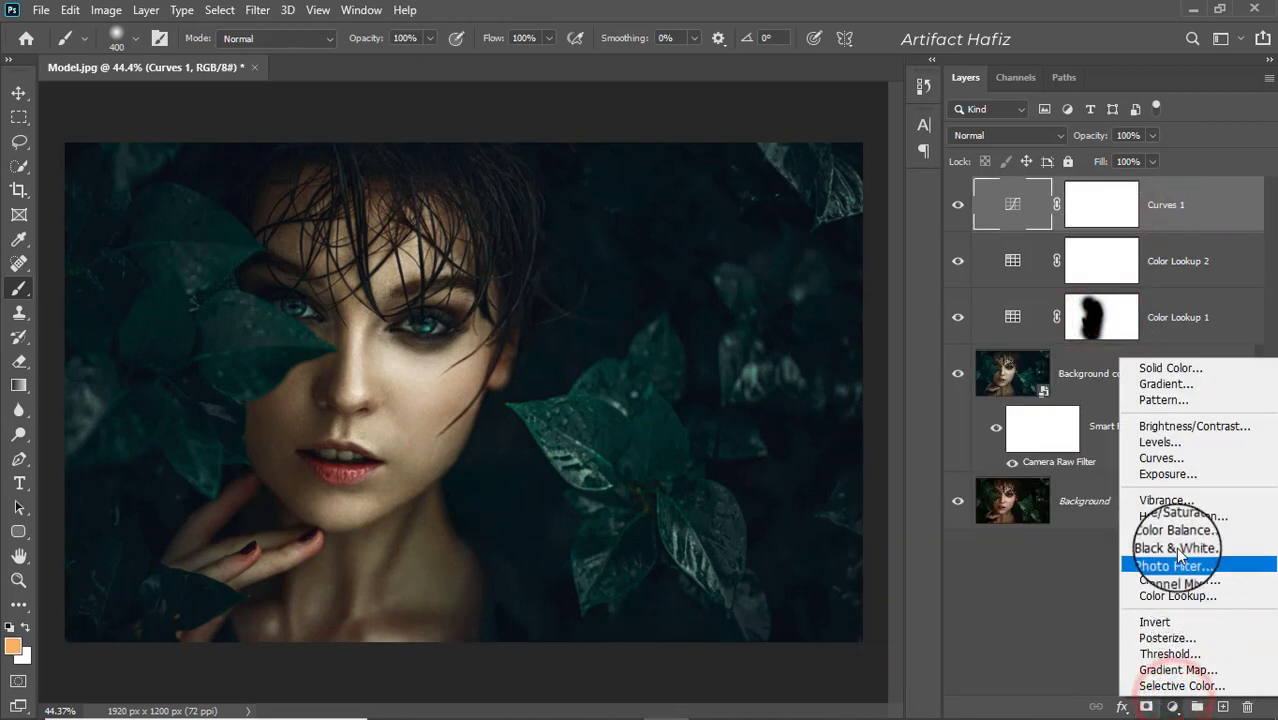
left_click(1160, 443)
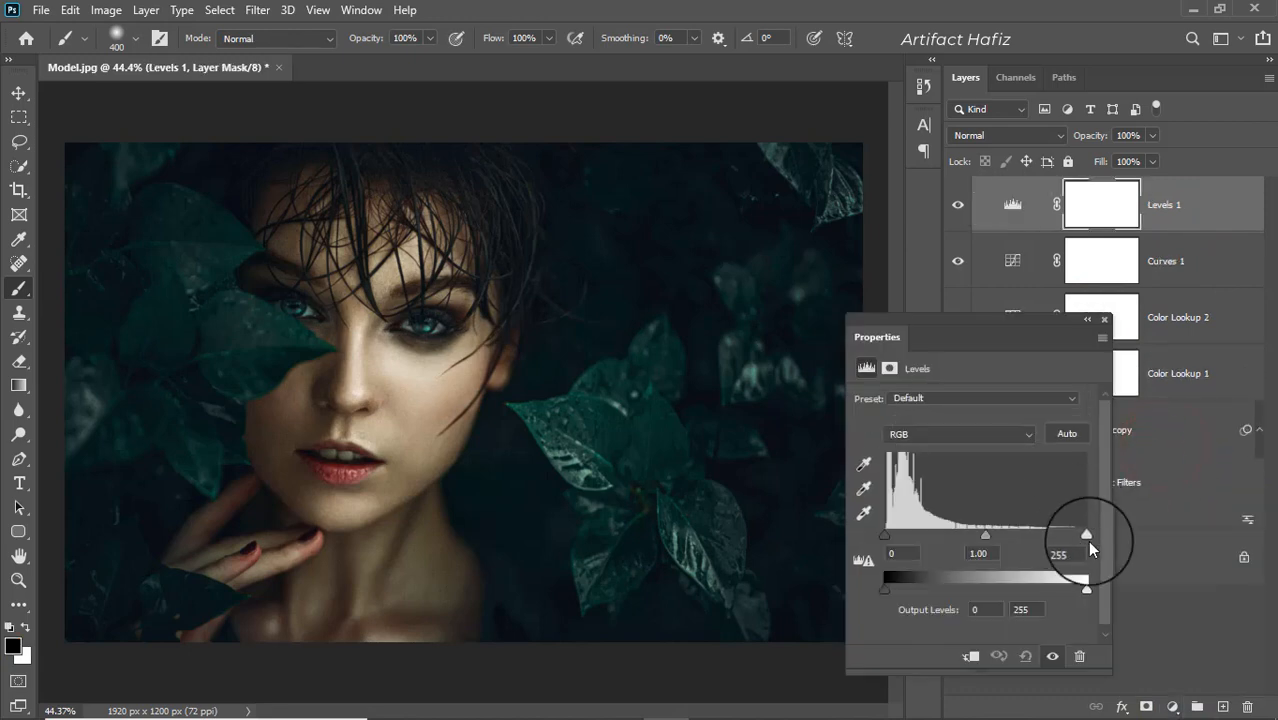
left_click_drag(1087, 536, 1075, 535)
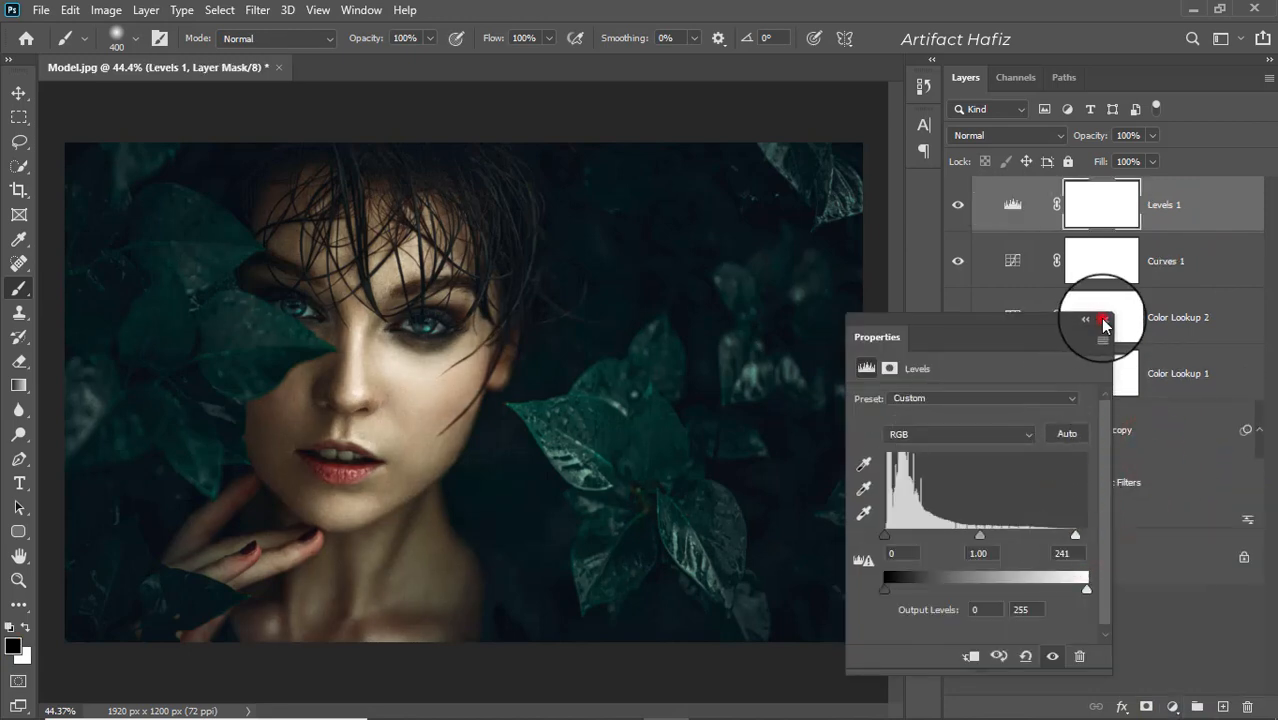
left_click(1103, 322)
Step: Stamp all visible layers into a new layer above Levels 1 and convert it to a smart object
left_click(1195, 207)
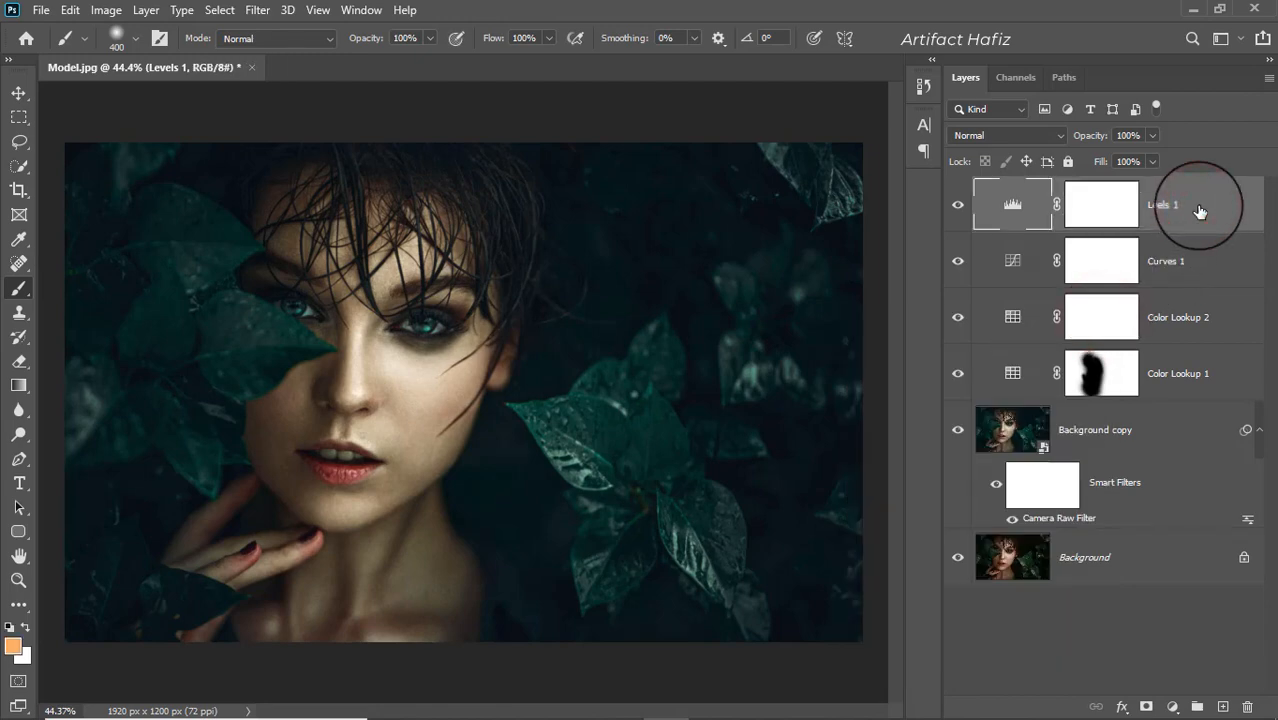
key("ctrl+alt+shift+e")
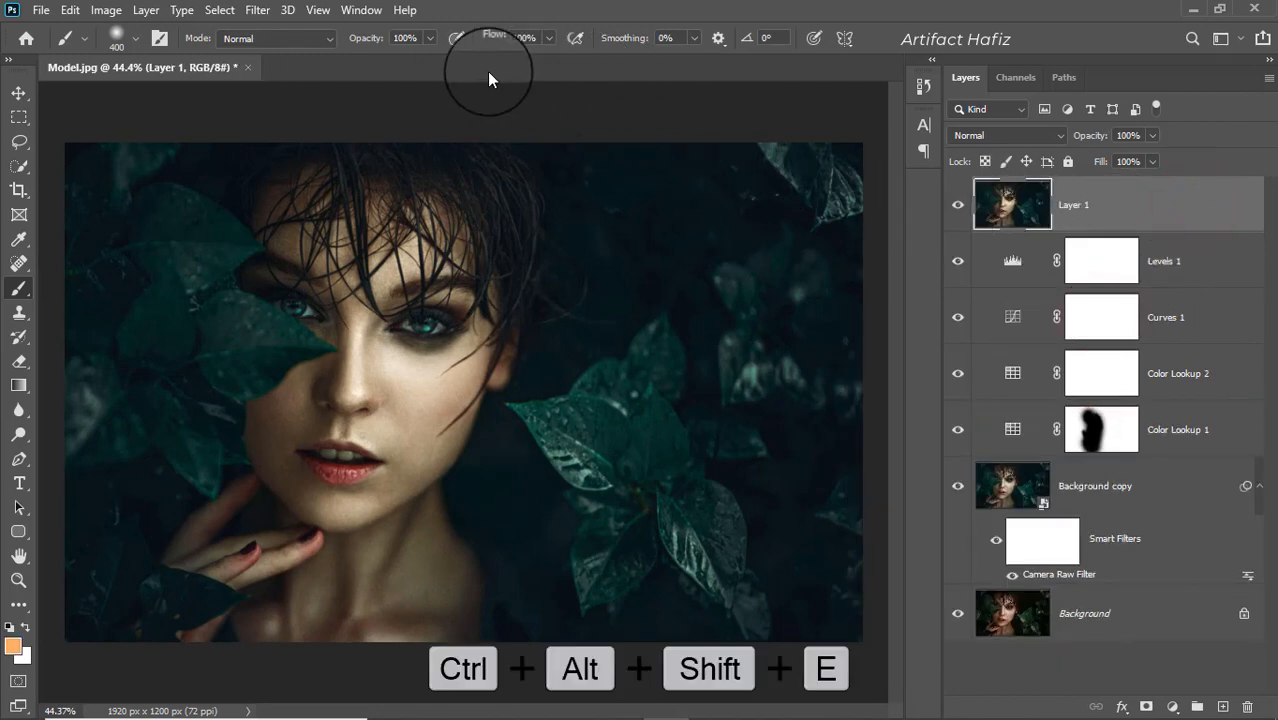
left_click(257, 10)
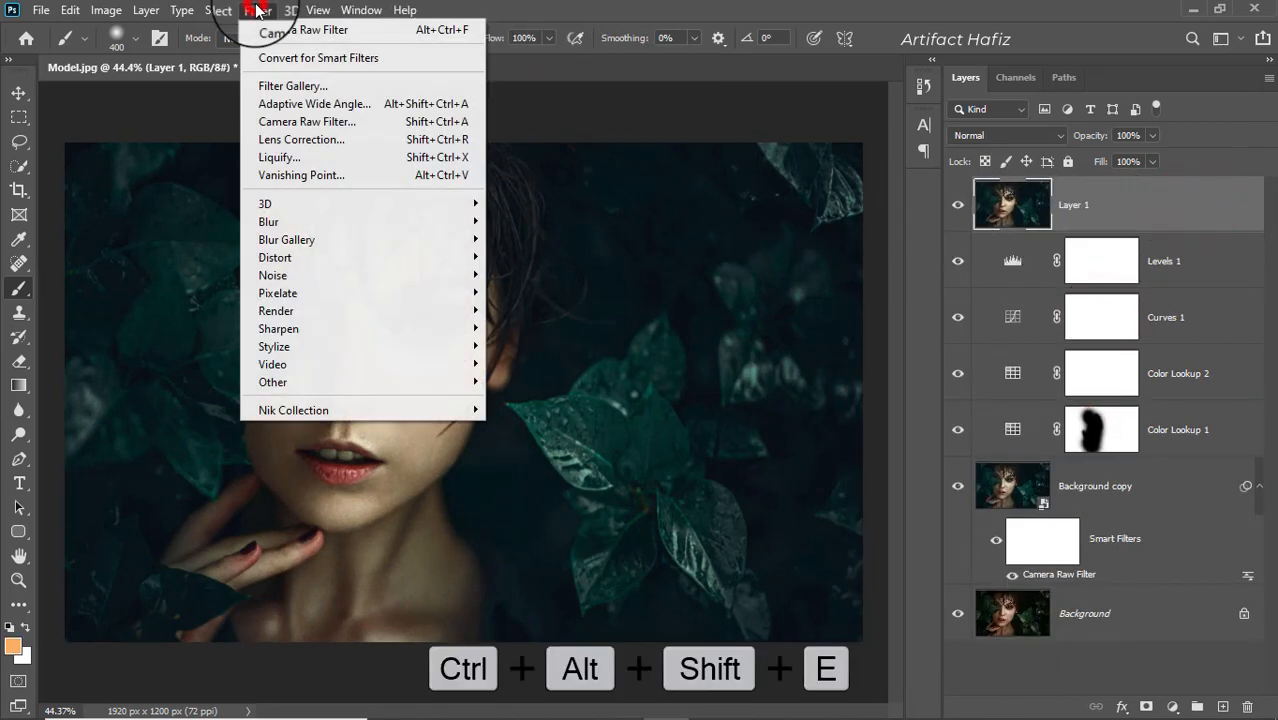
left_click(262, 57)
Step: Start a Camera Raw filter on the stamped layer with Exposure +0.60, Highlights -14, Whites -24 and Clarity +8
left_click(257, 10)
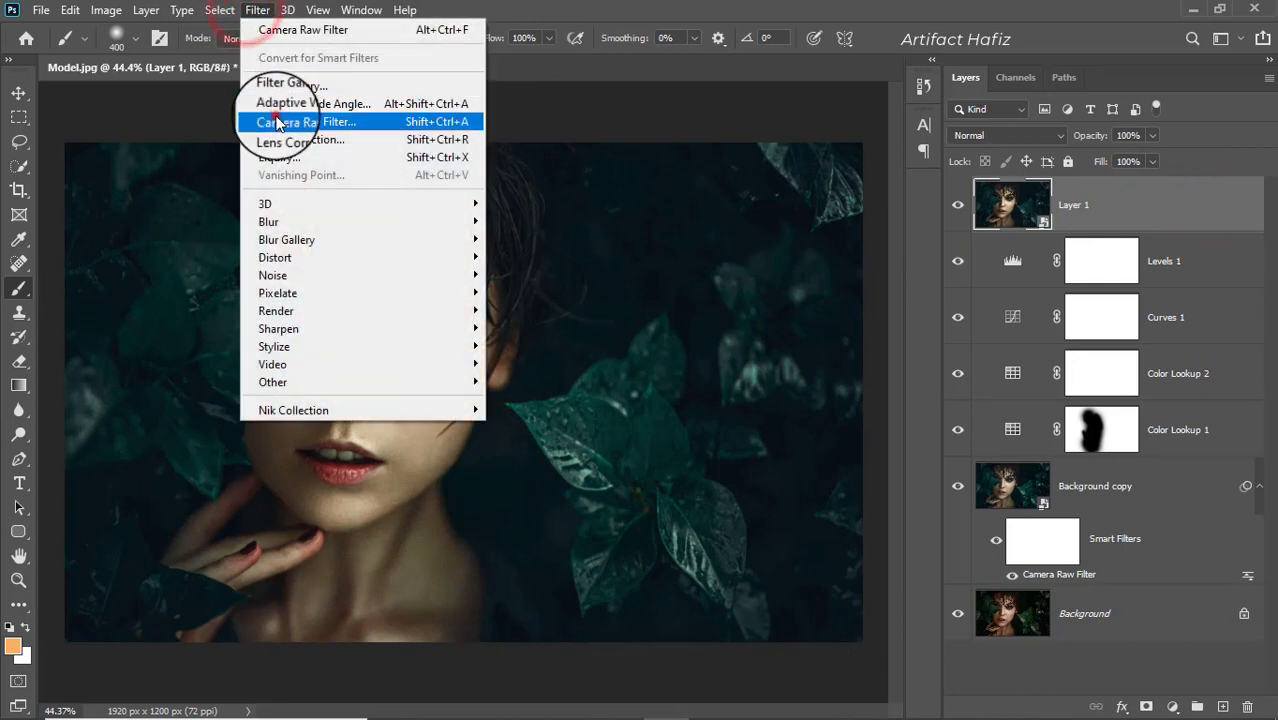
left_click(275, 116)
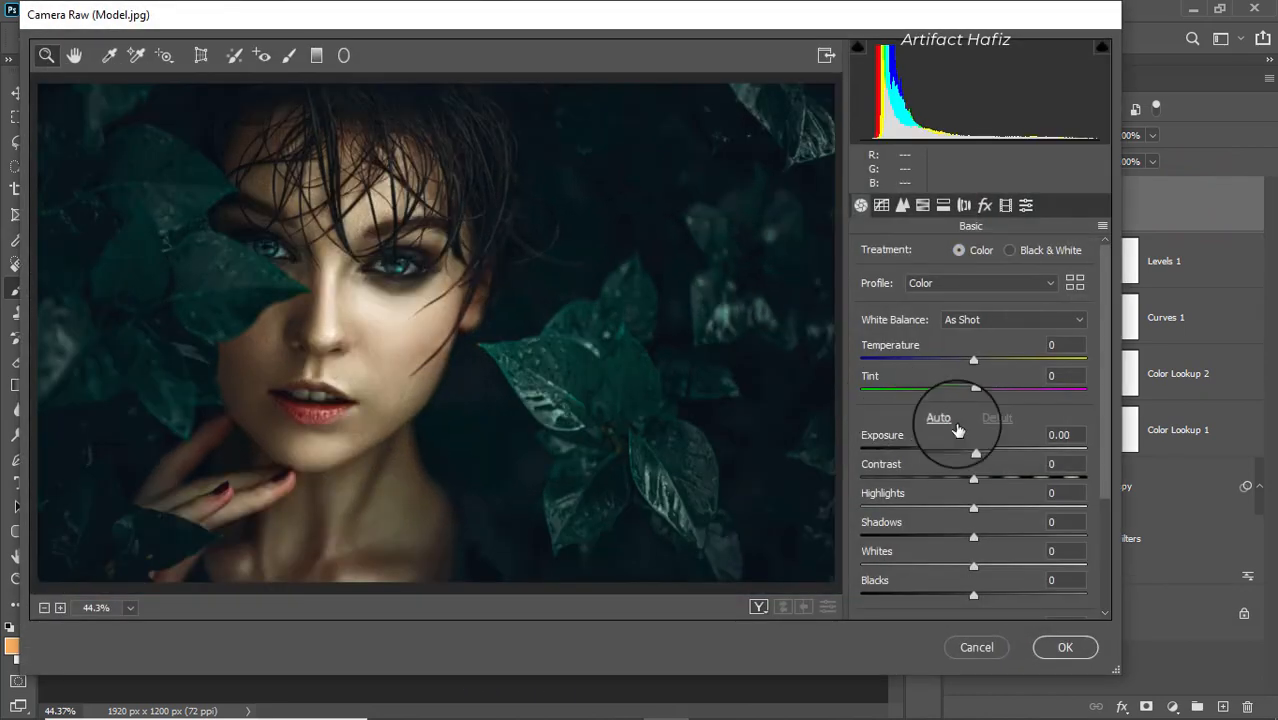
left_click_drag(972, 452, 983, 452)
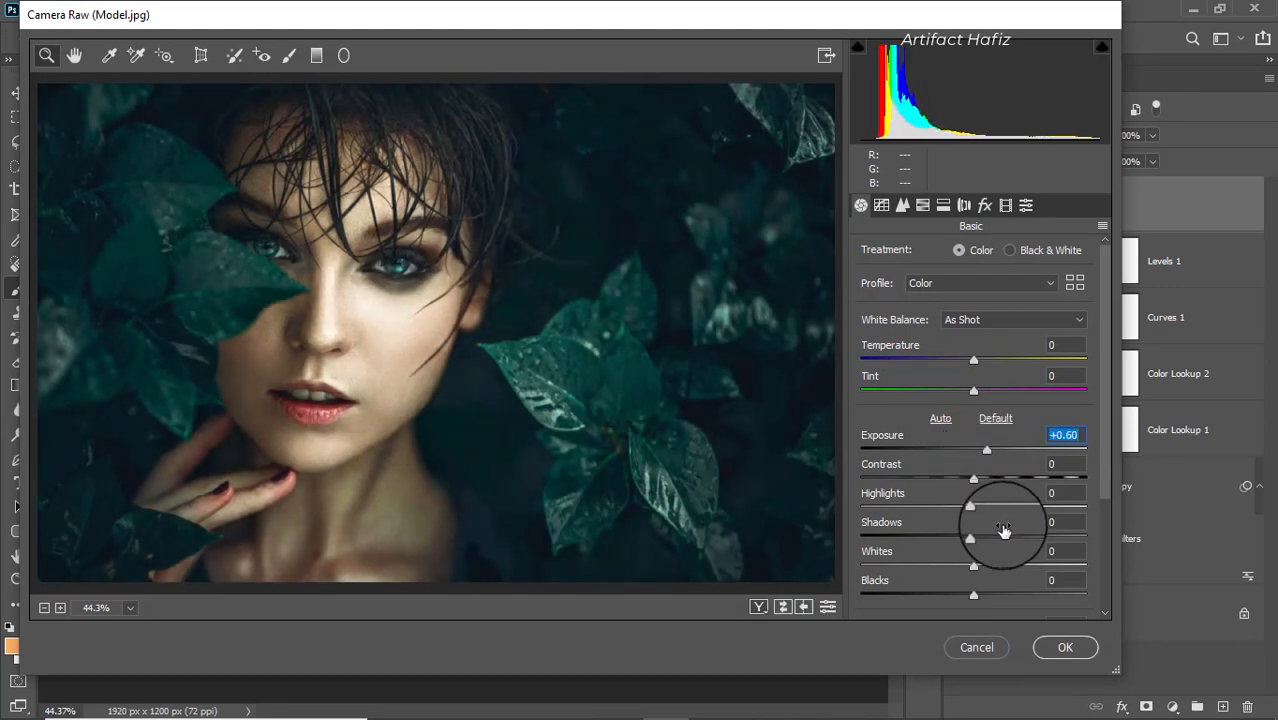
scroll(980, 530, "down", 1)
mouse_move(974, 463)
left_mouse_down()
mouse_move(947, 465)
mouse_move(961, 472)
left_mouse_up()
left_click_drag(974, 522, 954, 522)
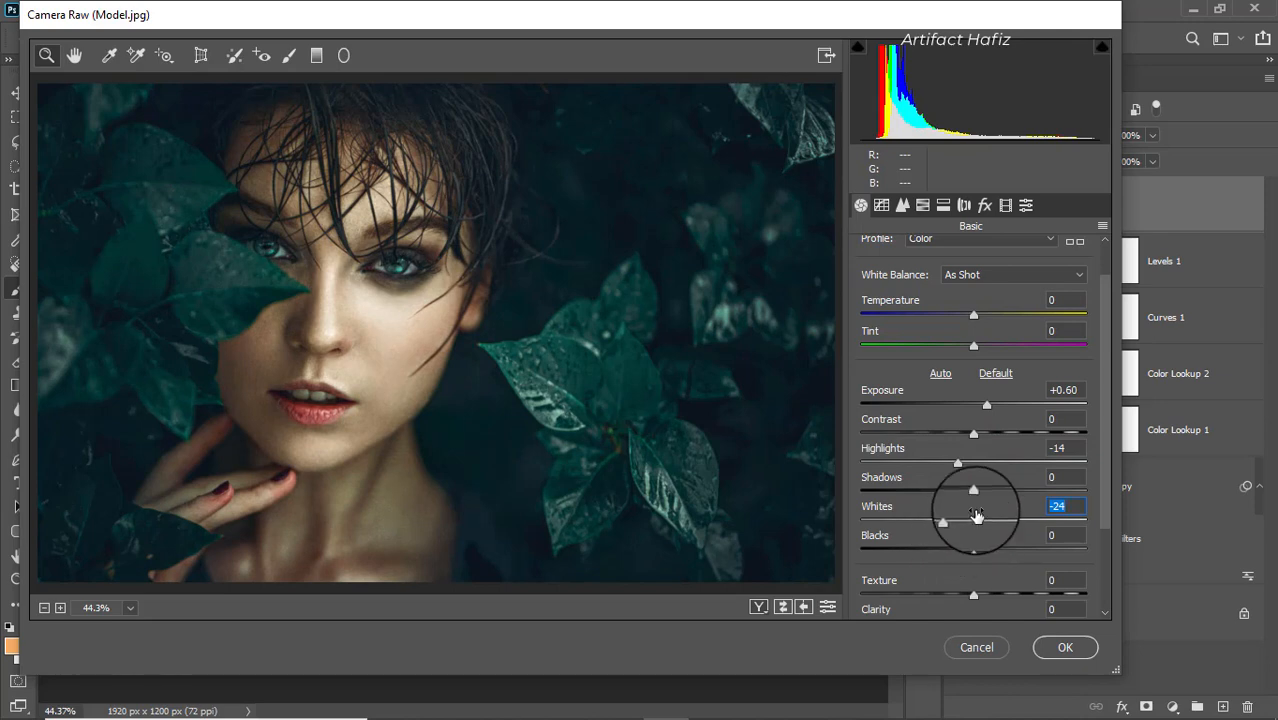
scroll(976, 515, "down", 3)
mouse_move(975, 503)
left_mouse_down()
mouse_move(988, 508)
mouse_move(964, 509)
left_mouse_up()
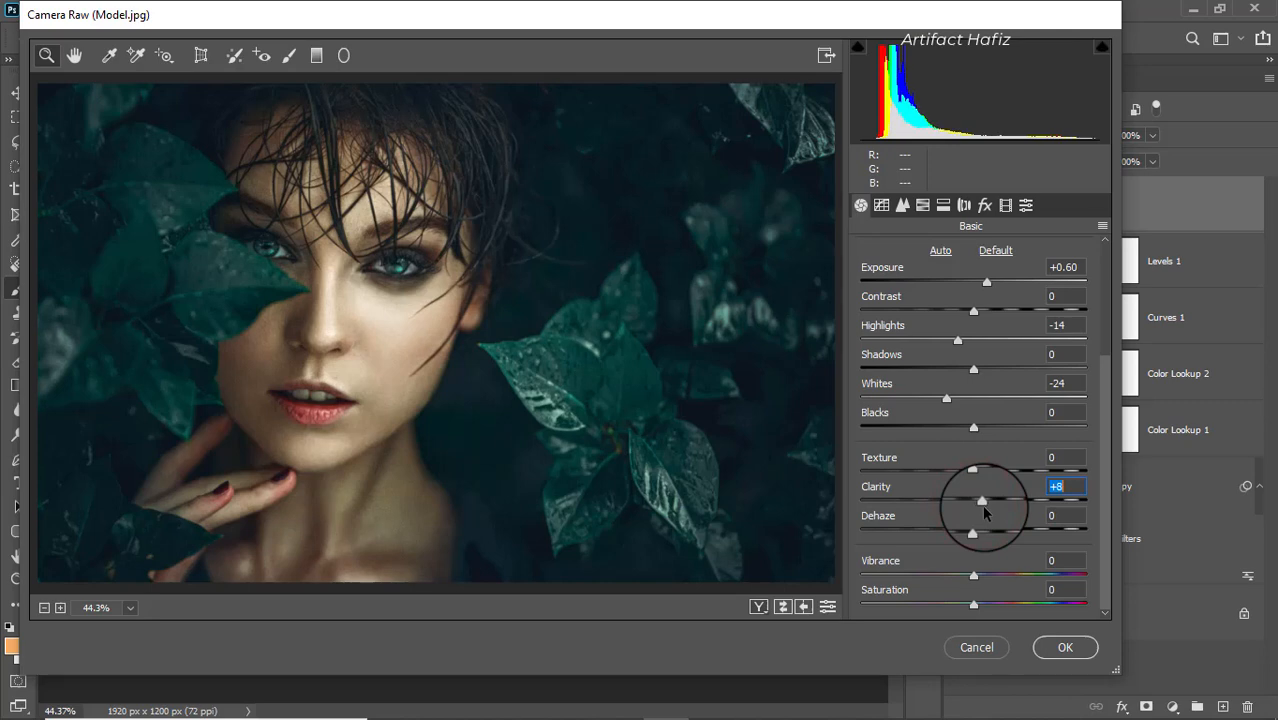
Step: Add RGB point tone curve points at input 2, output 2 and input 249, output 255, and apply the Camera Raw filter
scroll(989, 470, "up", 3)
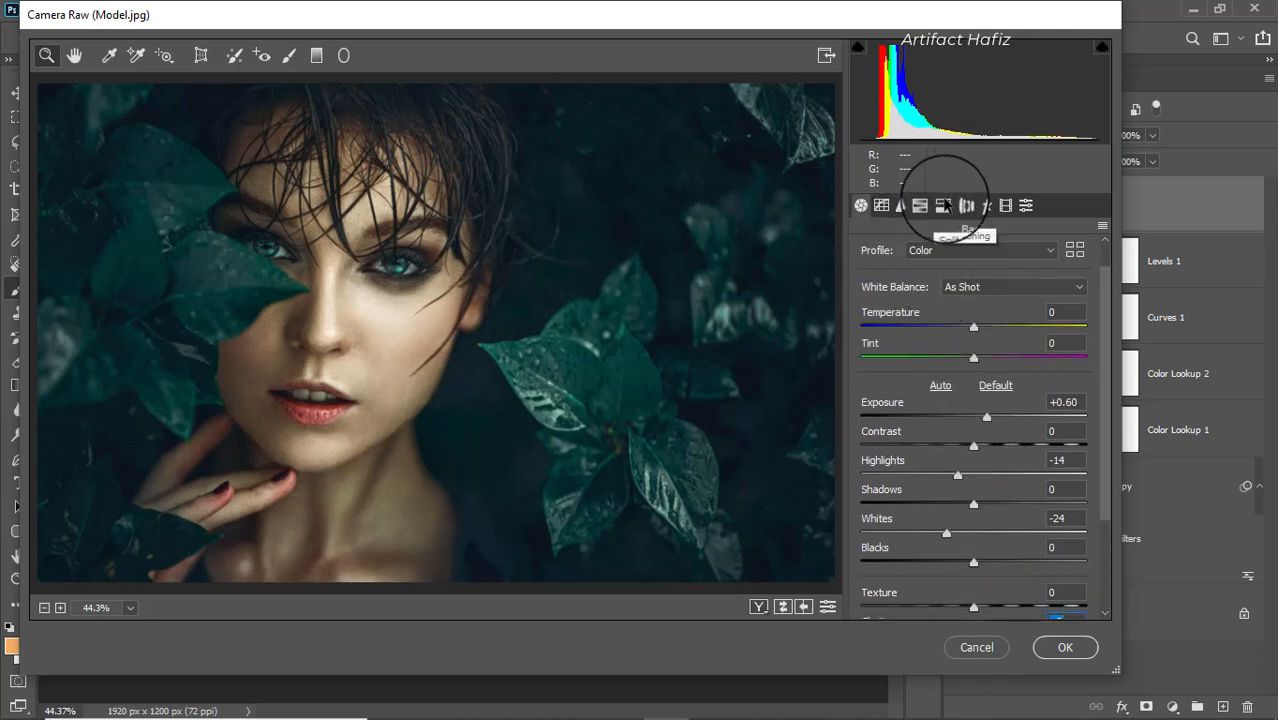
left_click(881, 205)
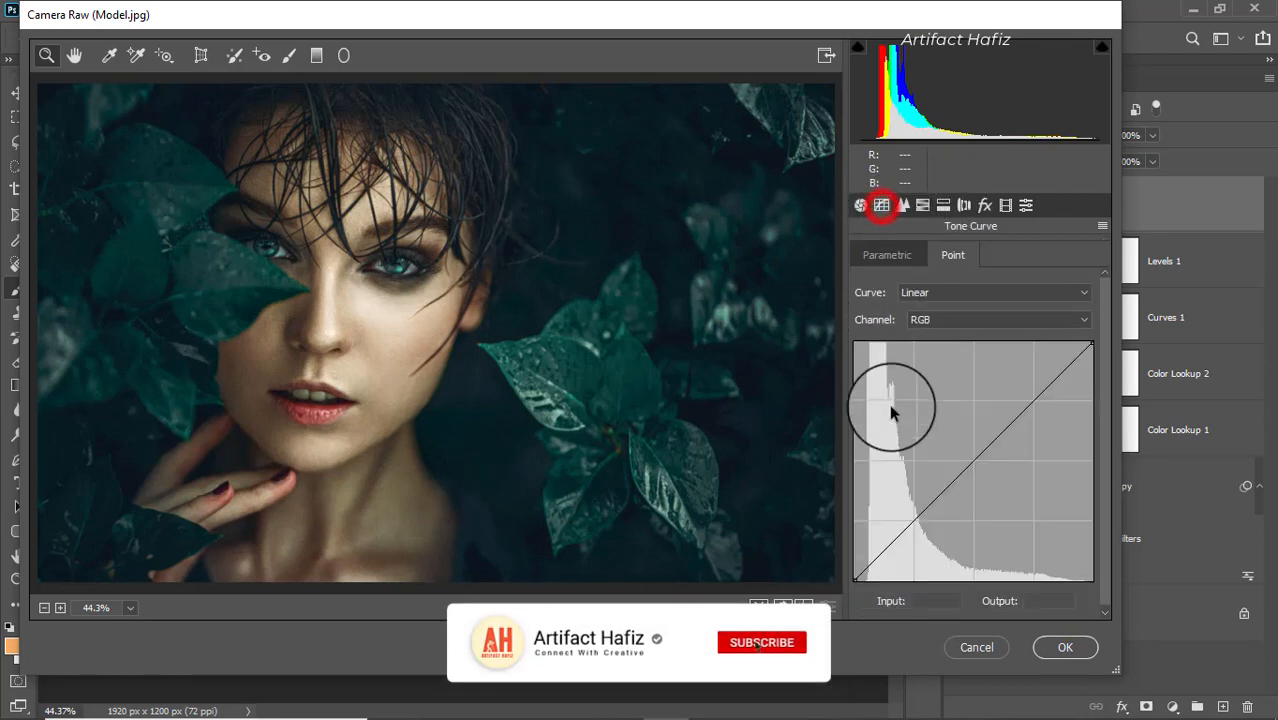
left_click(856, 578)
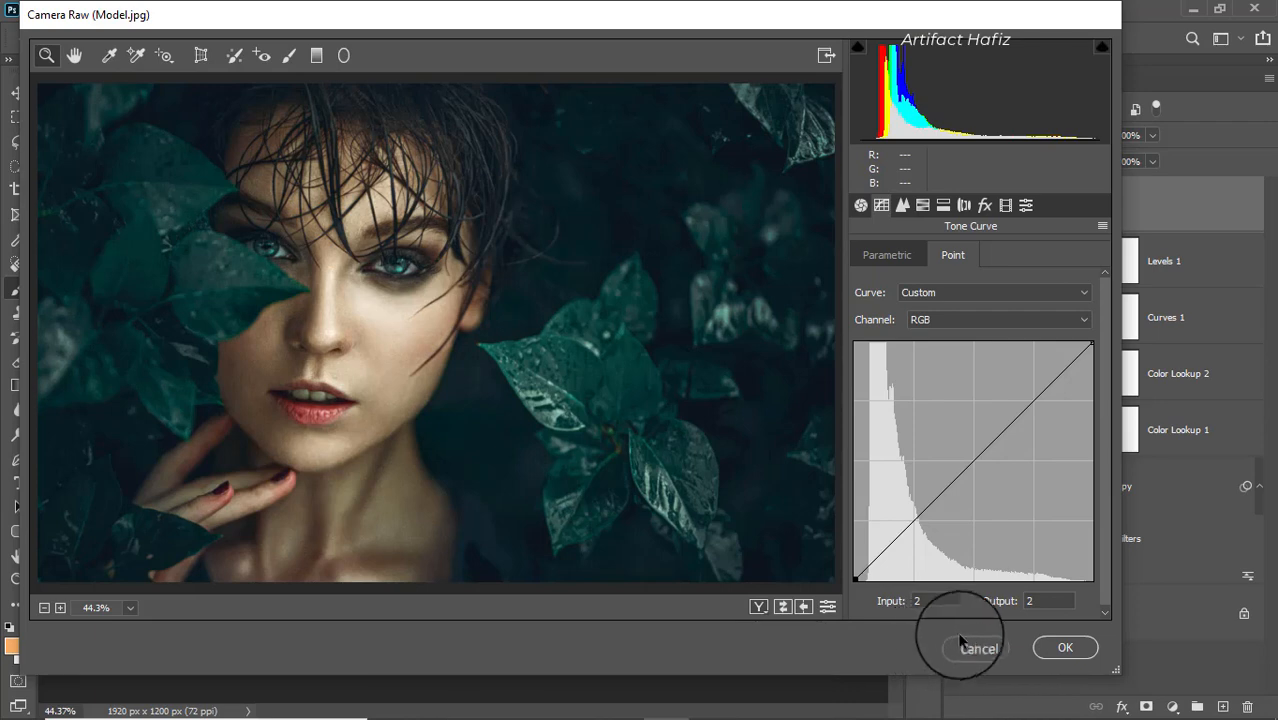
left_click(943, 600)
left_click(1052, 600)
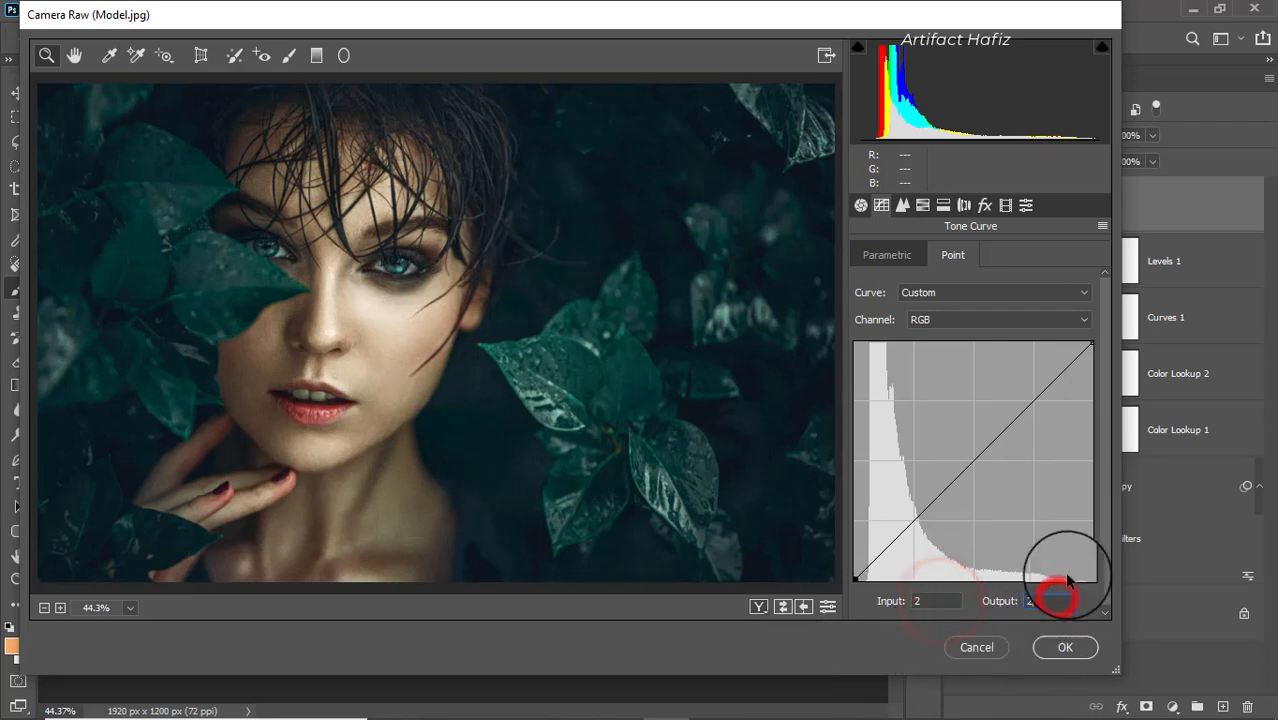
left_click(1086, 339)
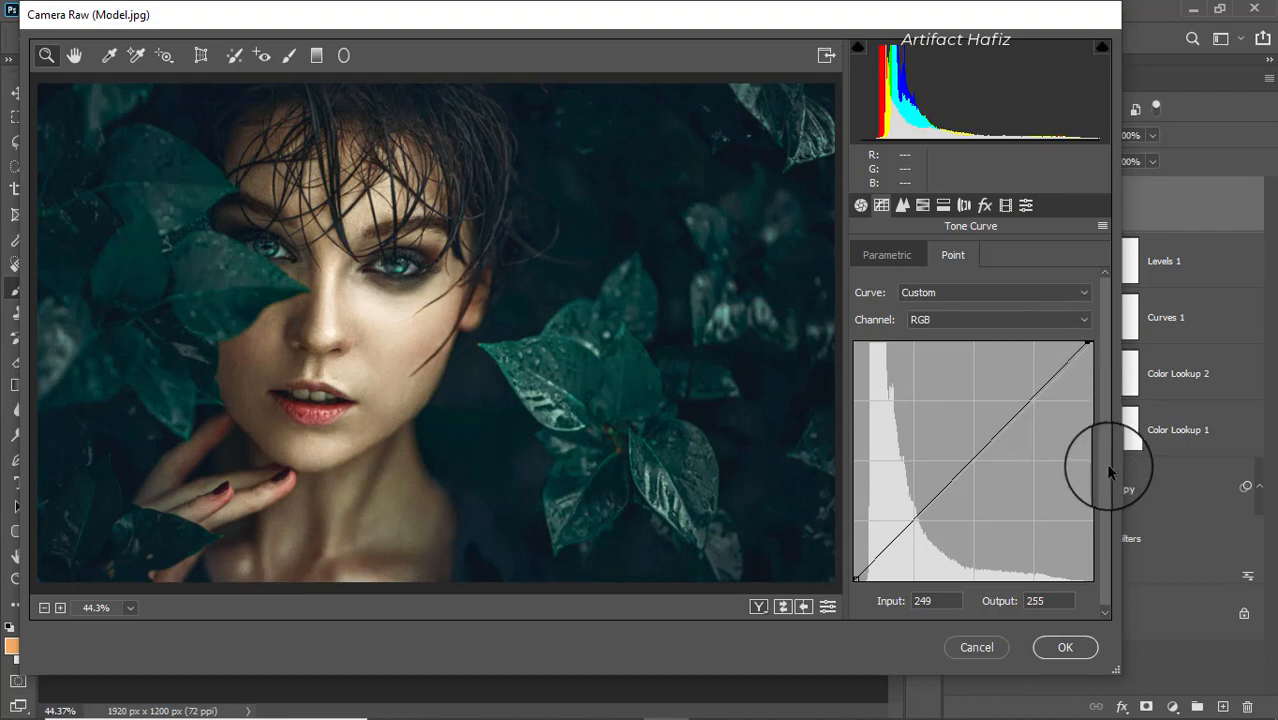
left_click(1065, 647)
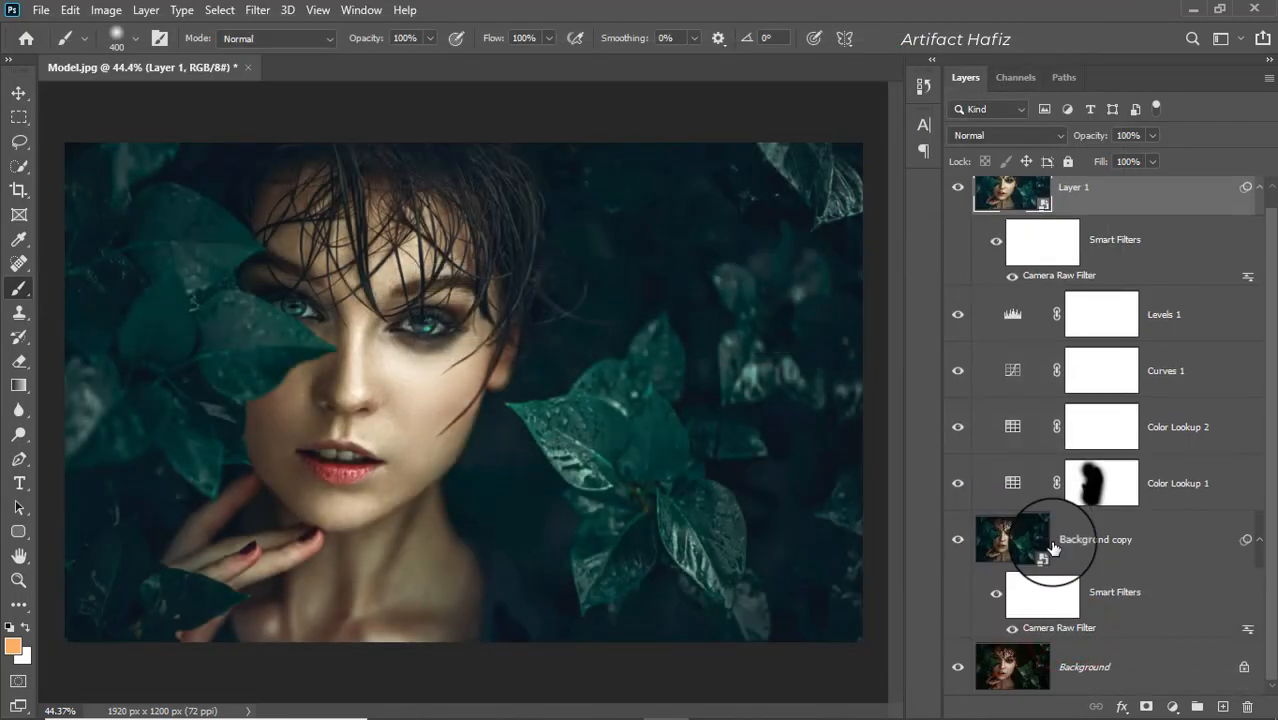
Step: Compare the original photo with the finished grade by toggling the visibility of every layer except Background
key("alt")
left_click(957, 667, "alt")
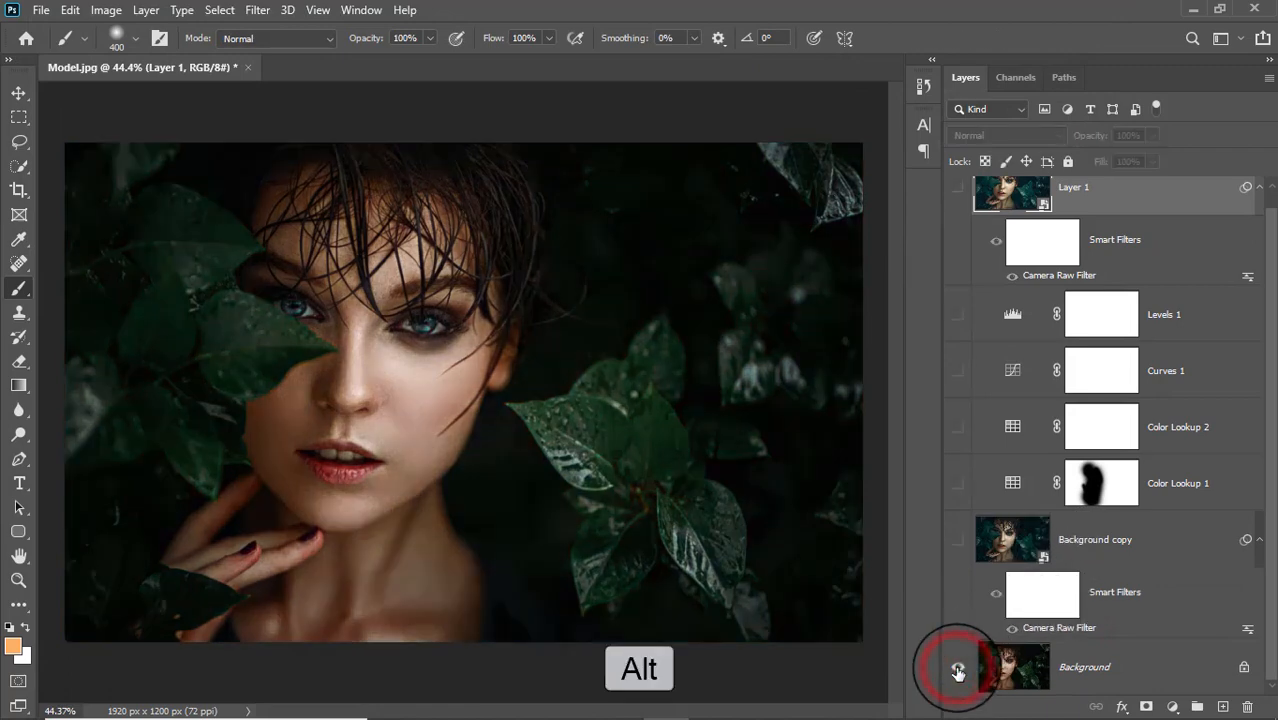
left_click(957, 667, "alt")
left_click(957, 667, "alt")
left_click(957, 667, "alt")
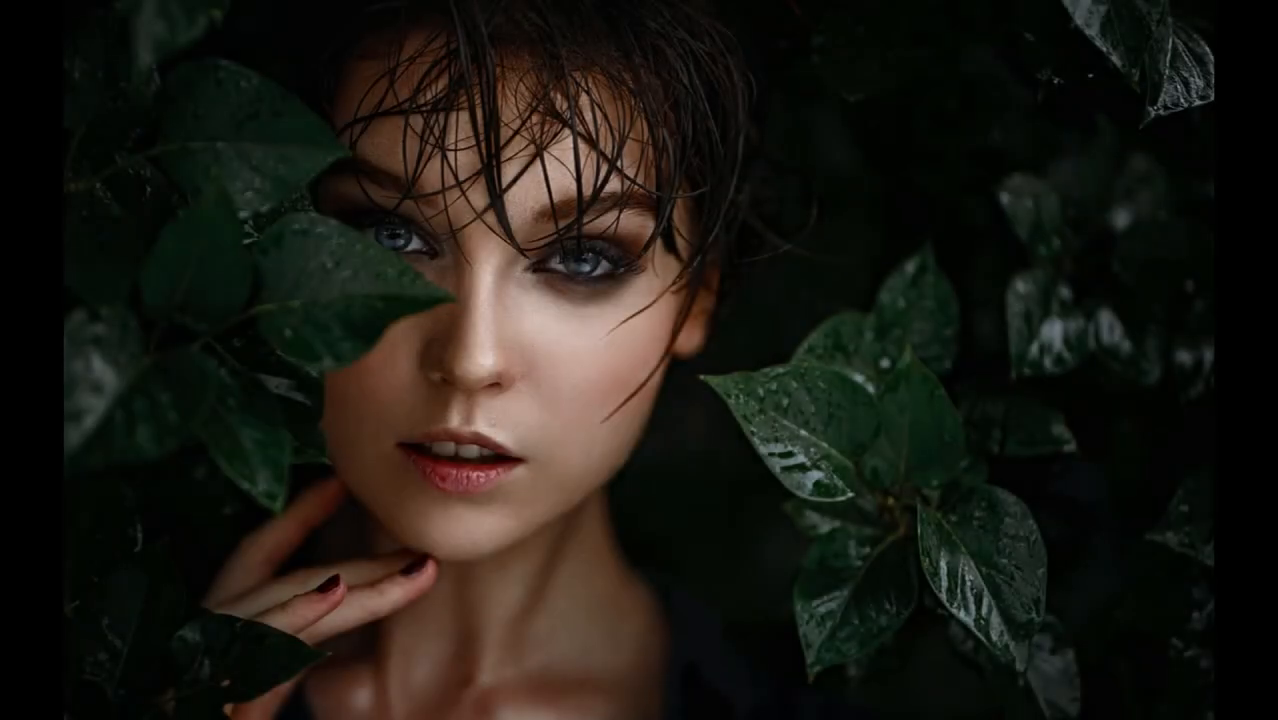